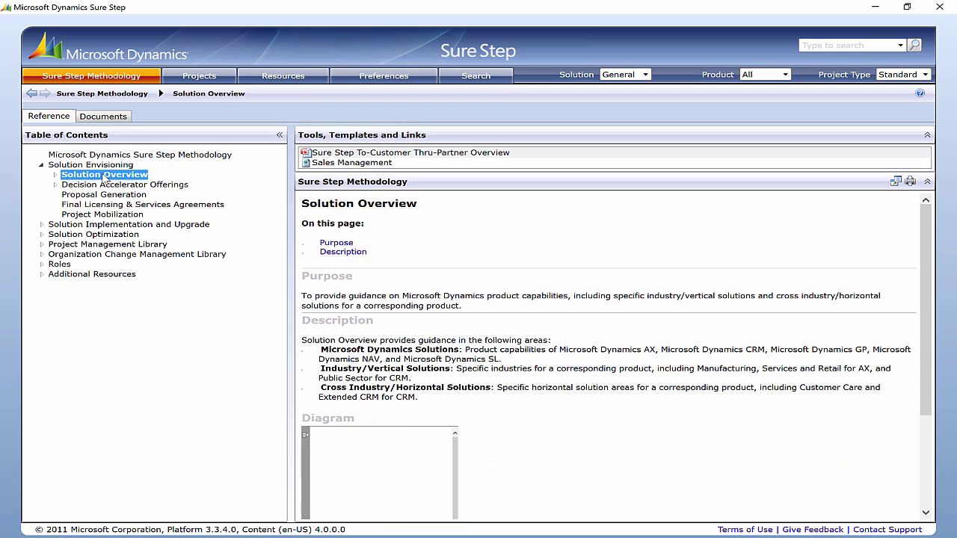
Step: Under Additional Resources > Information Flow - Key Documents, open the first Diagnostic document, the Accelerated Proof of Concept guide
click(42, 275)
click(129, 285)
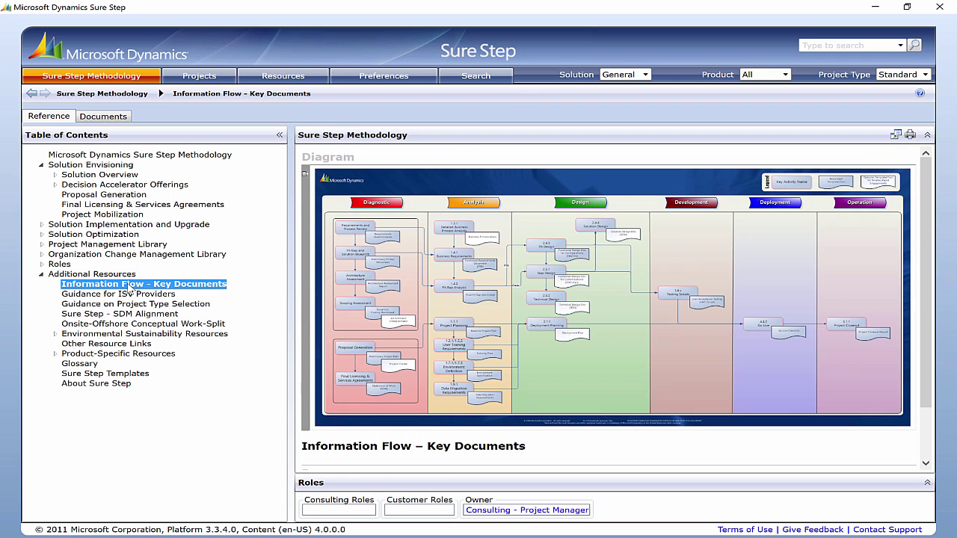
click(101, 116)
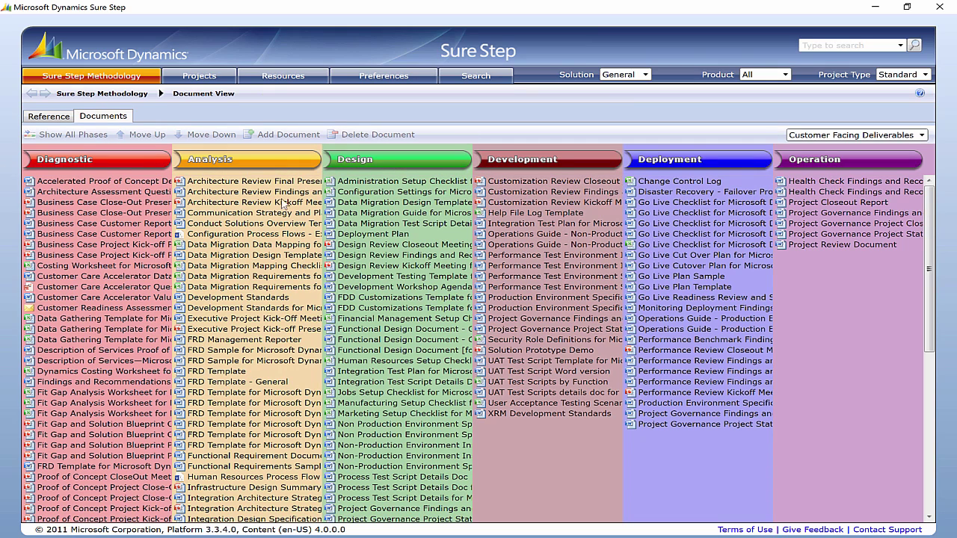
click(127, 181)
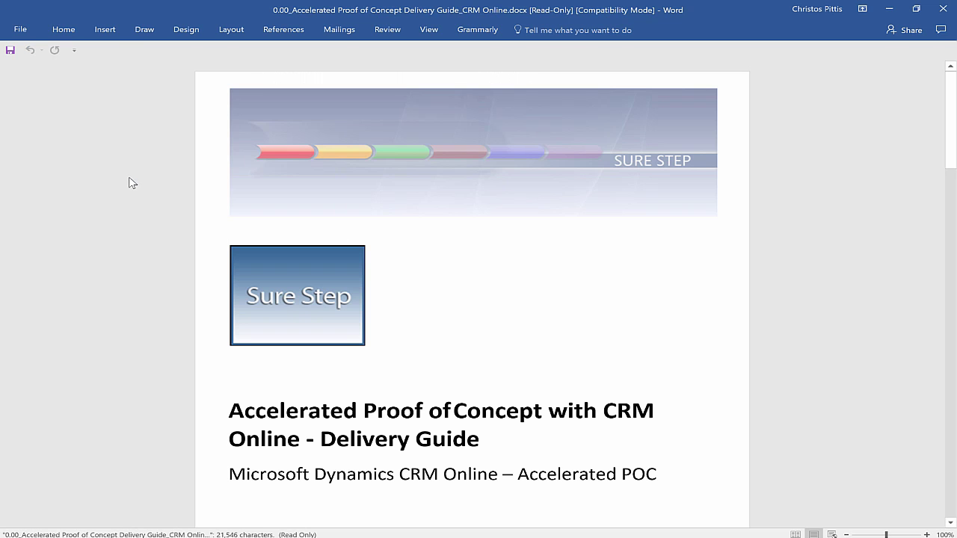
drag(951, 120, 951, 255)
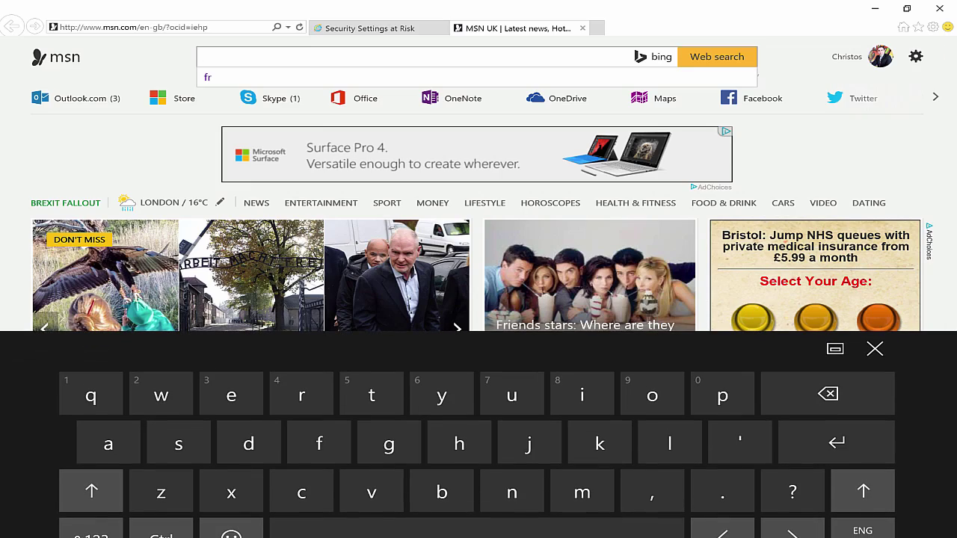
Step: Search Bing for 'partnersource microsoft', open PartnerSource, and sign in as a Dynamics customer or partner
text(part)
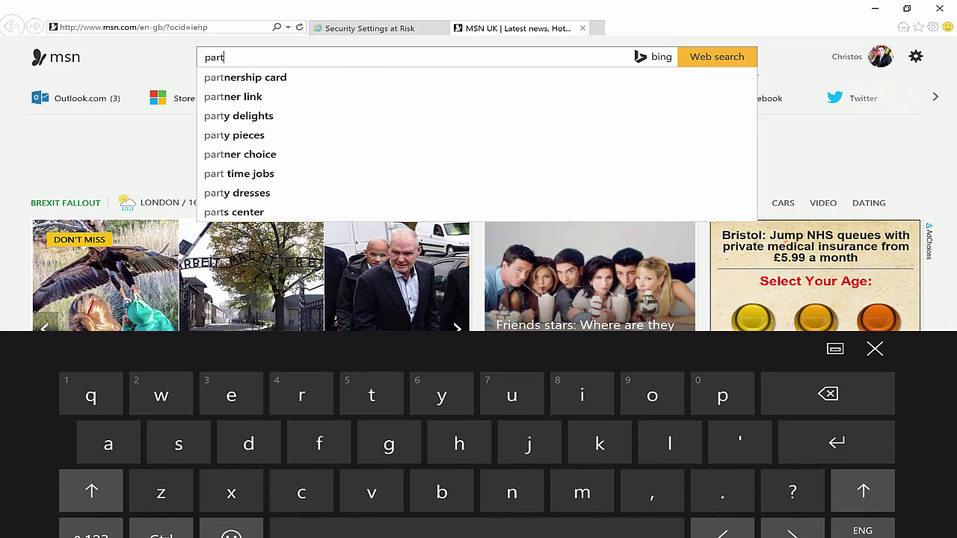
text(nersou)
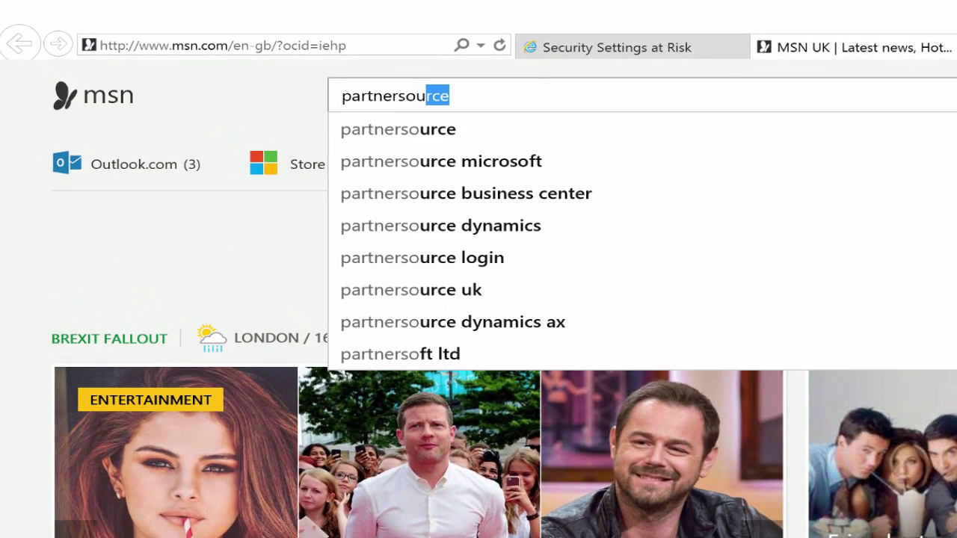
text(rce)
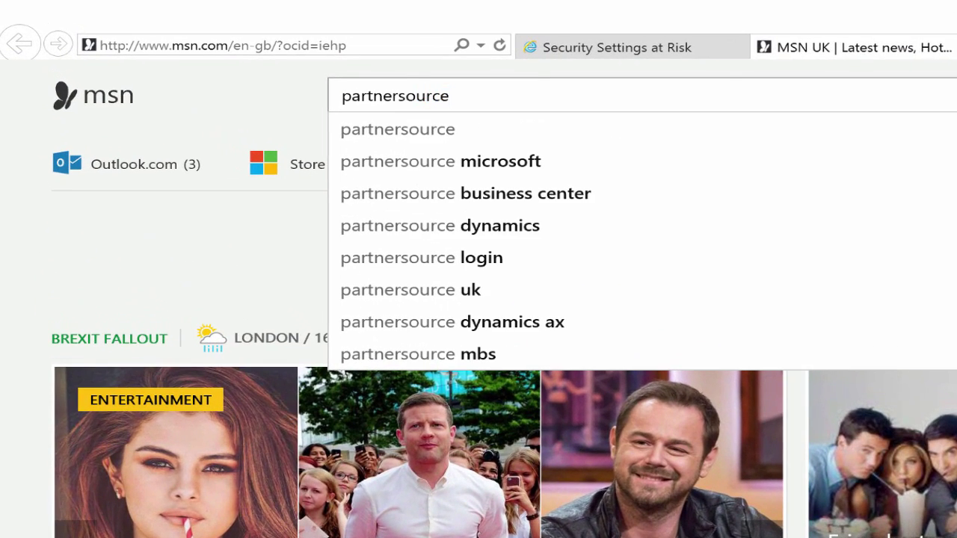
key(Down)
key(Down)
key(Return)
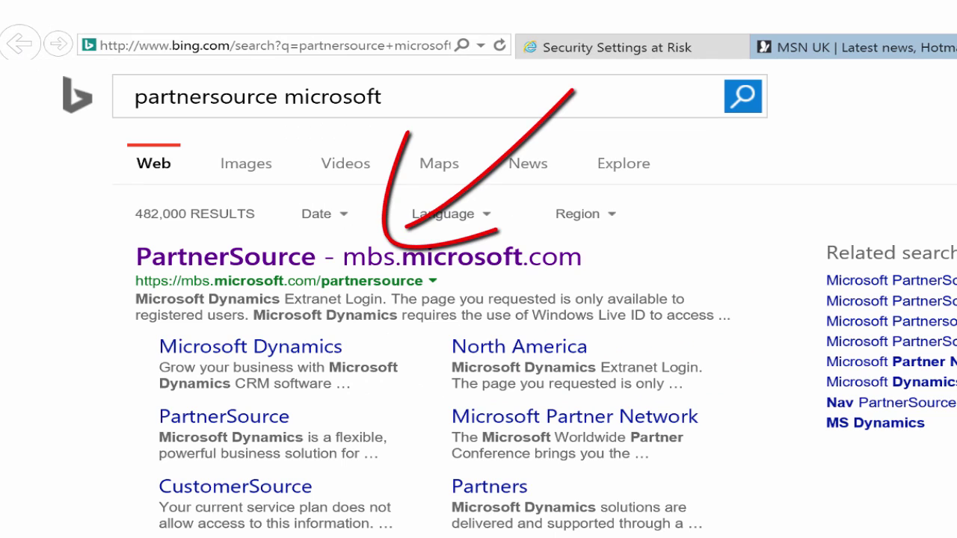
click(518, 262)
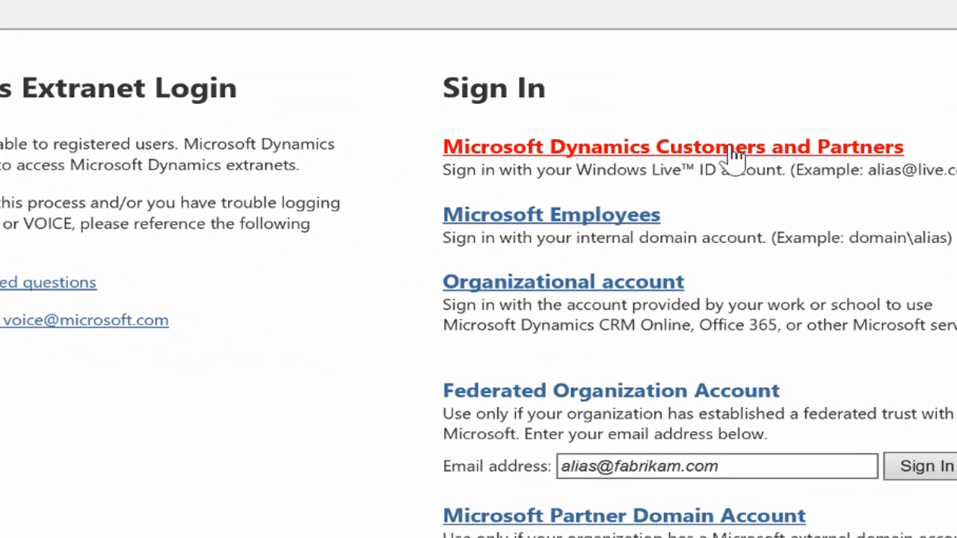
click(734, 157)
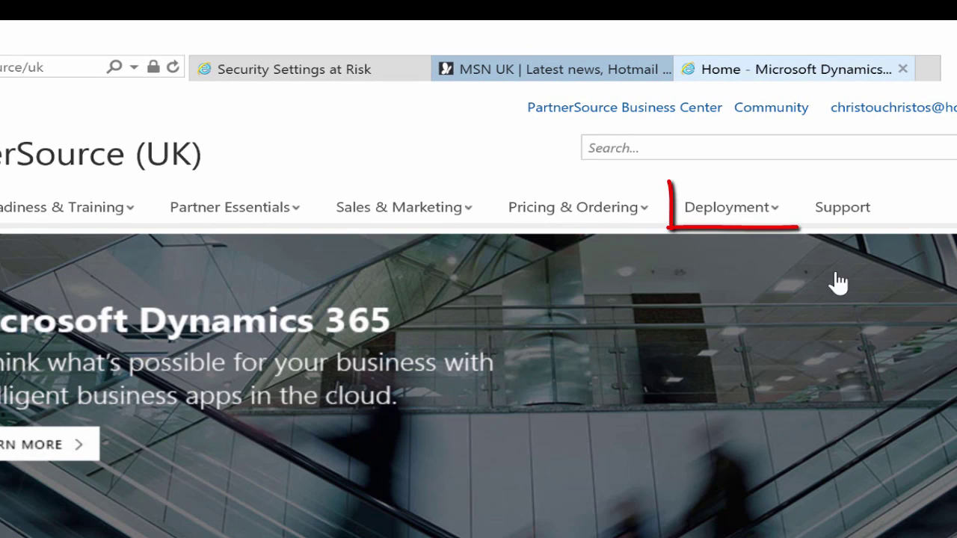
Step: In Deployment > Downloads, filter to Microsoft Dynamics Sure Step and start the Sure Step 2012 installer download
click(763, 207)
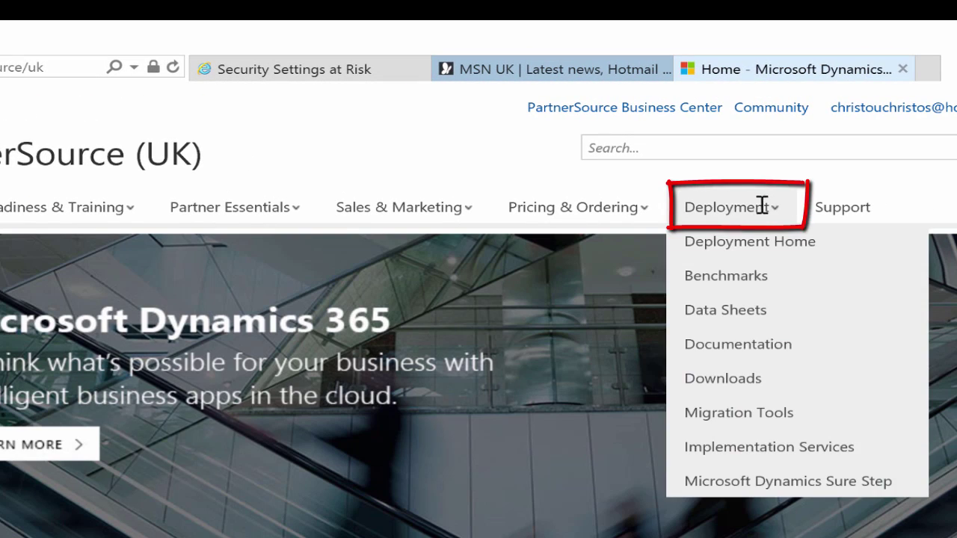
click(731, 380)
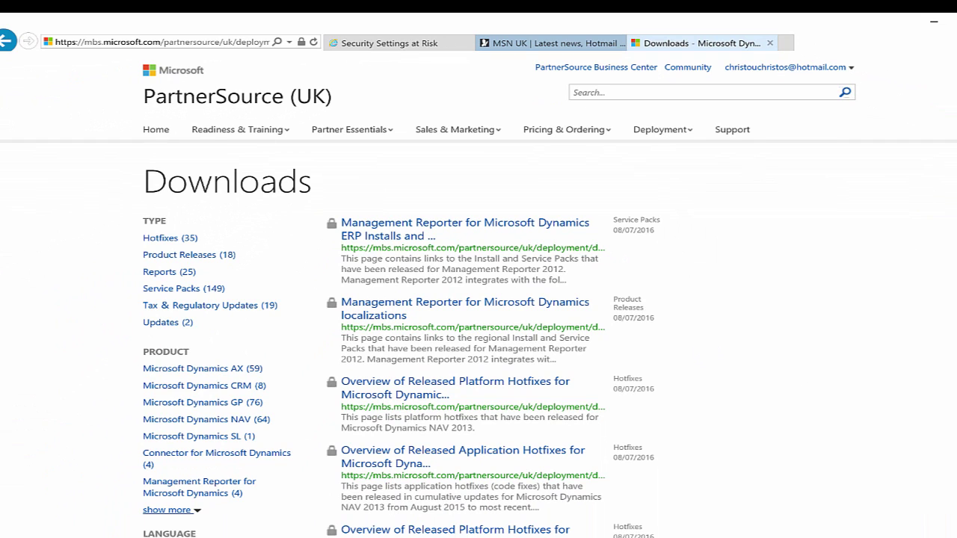
scroll(524, 299, down, 3)
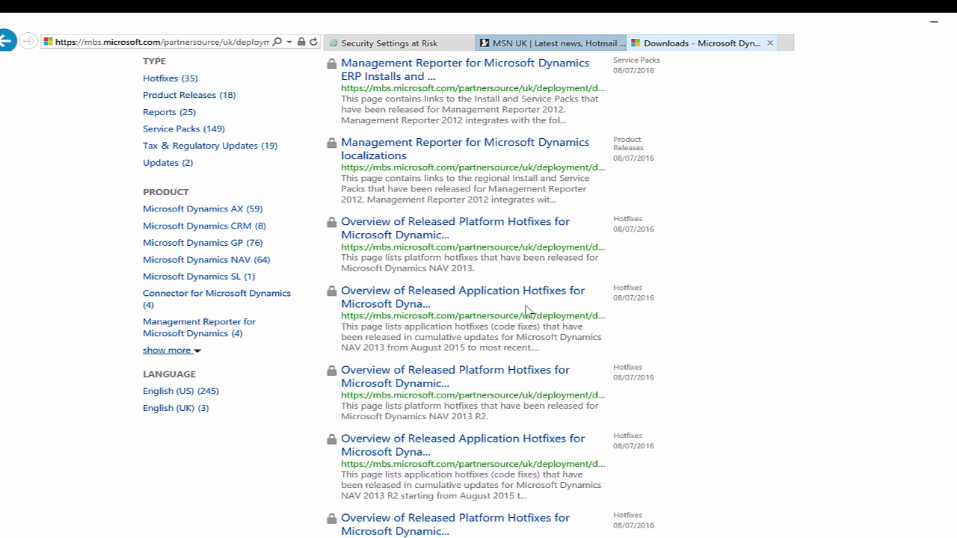
click(164, 350)
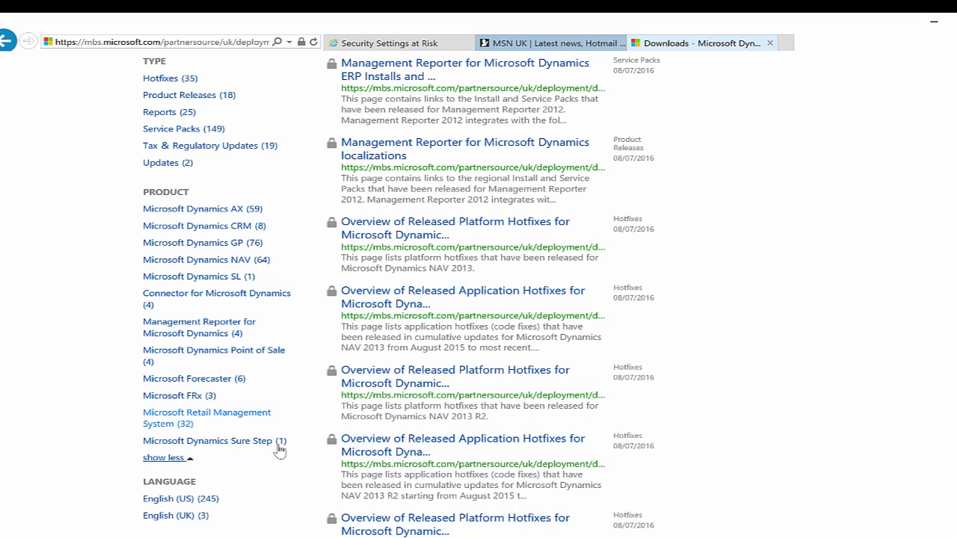
click(230, 441)
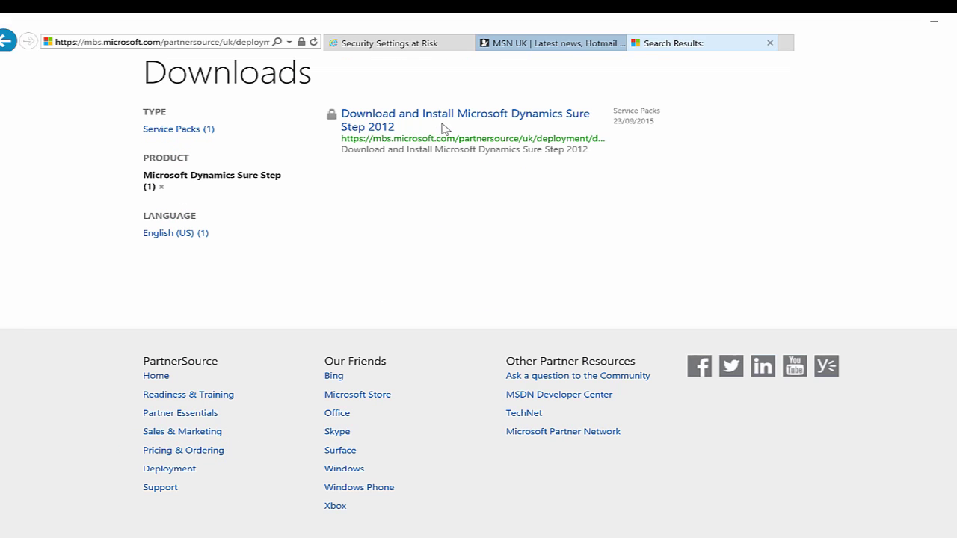
click(481, 118)
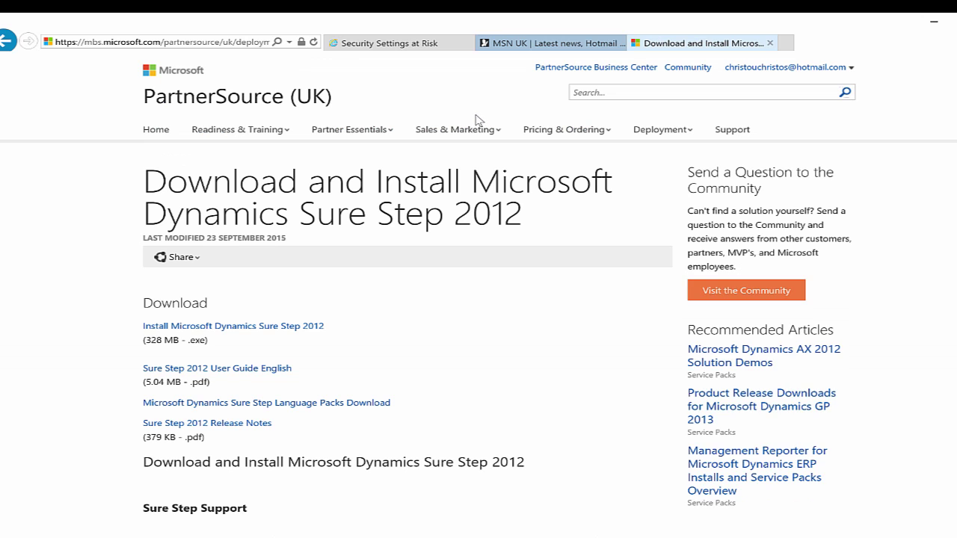
click(298, 327)
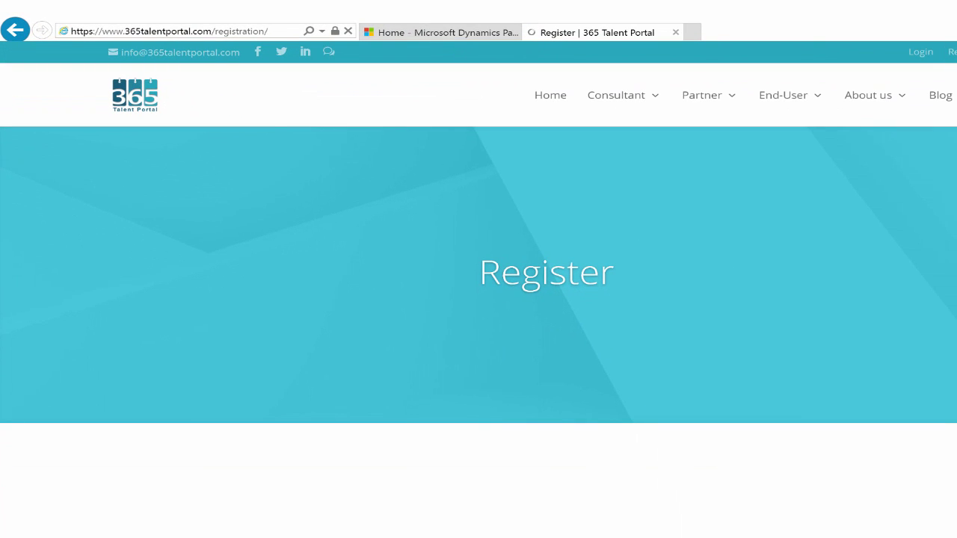
Step: On the 365 Talent Portal Register page, choose I'm a Consultant and scroll through the Registration form
scroll(478, 299, down, 5)
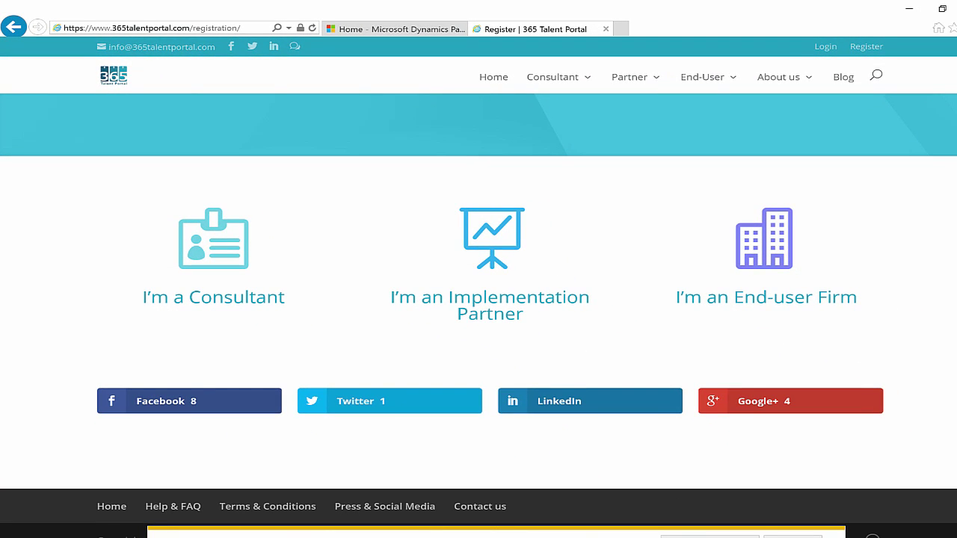
click(213, 237)
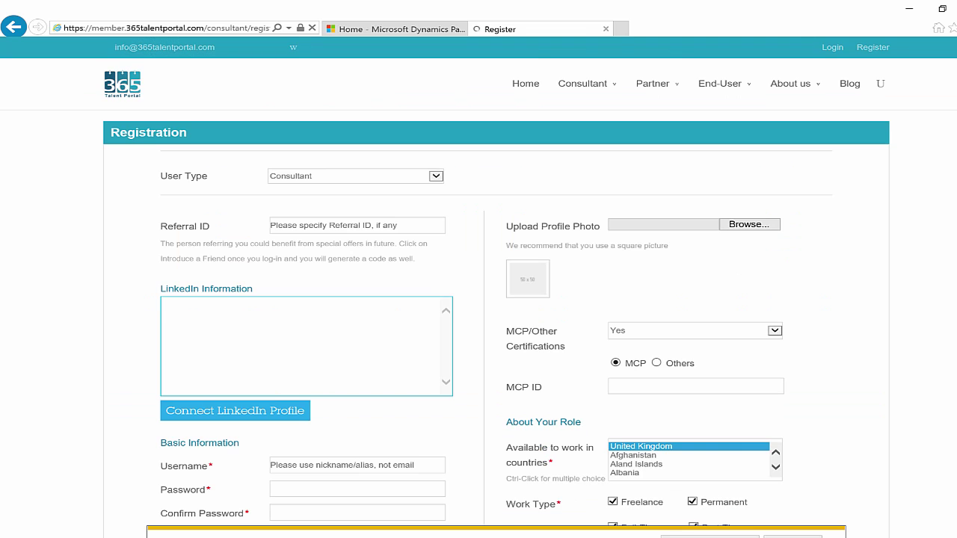
scroll(478, 299, down, 3)
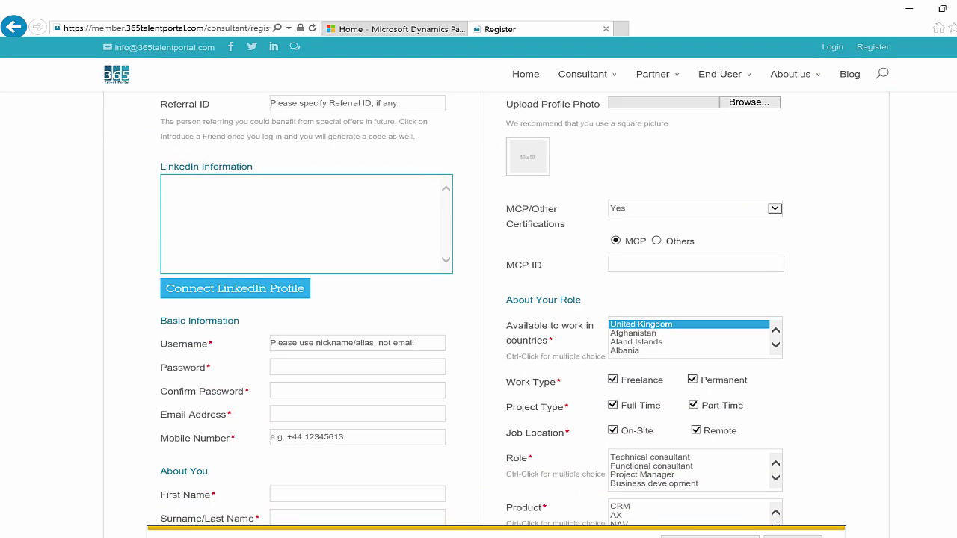
scroll(479, 299, down, 10)
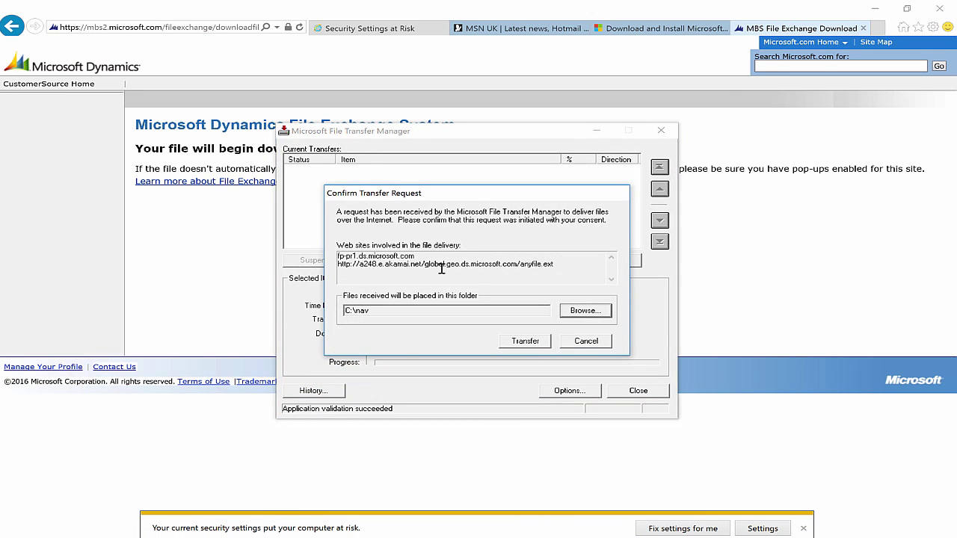
Step: Enable signed and unsigned ActiveX downloads in the Internet zone's custom security level, then close Internet Options
click(933, 27)
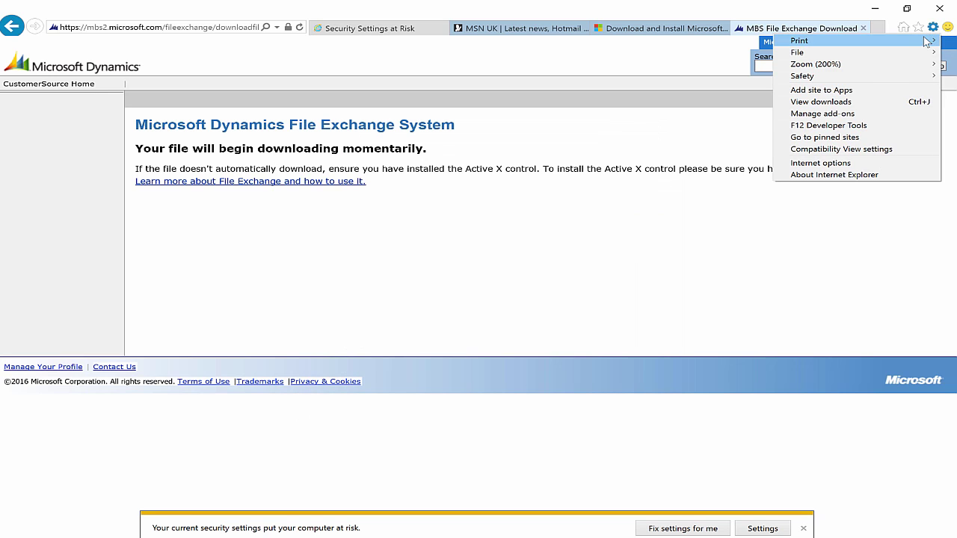
click(821, 163)
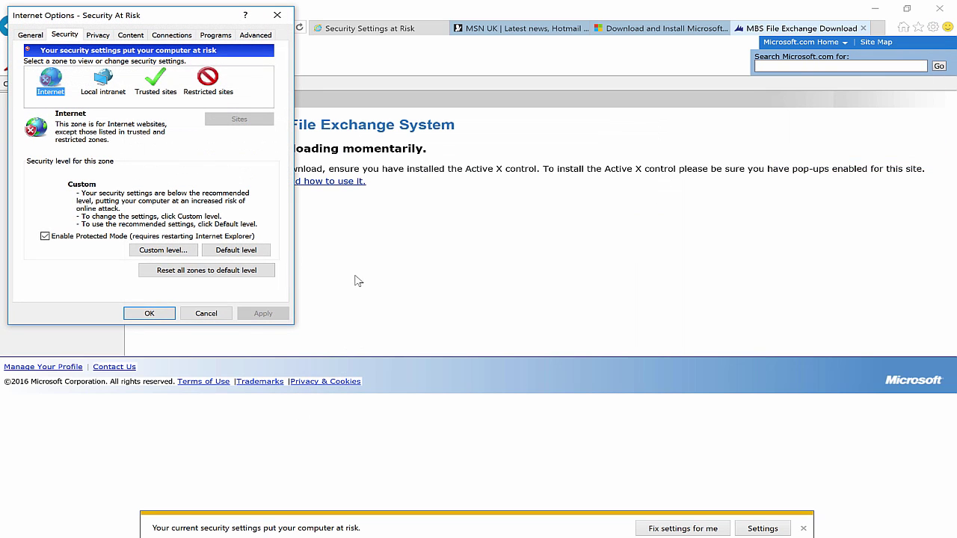
click(68, 35)
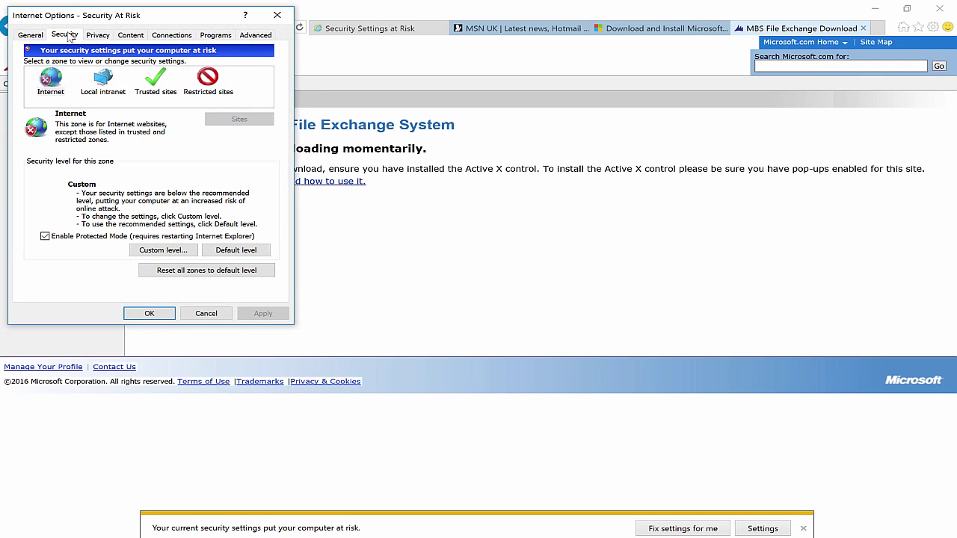
click(167, 251)
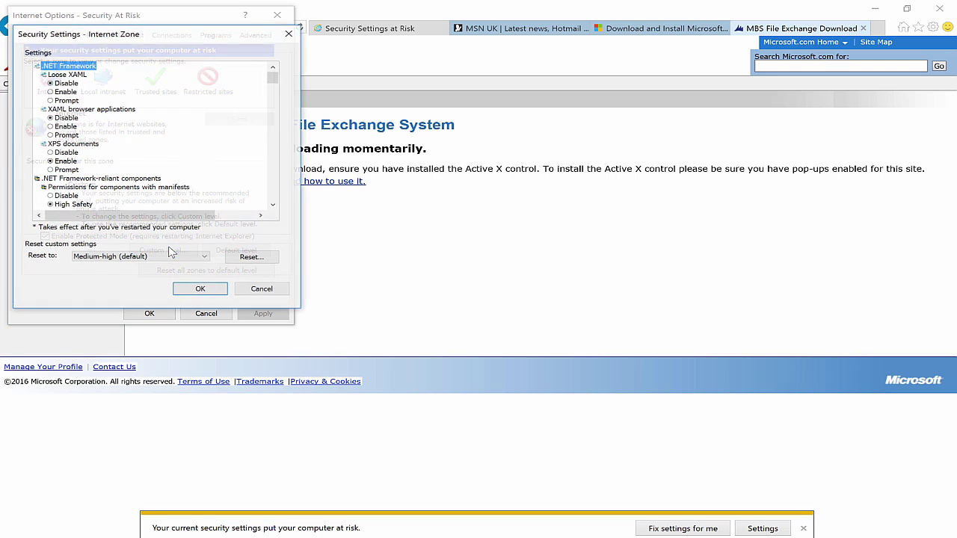
drag(273, 77, 280, 96)
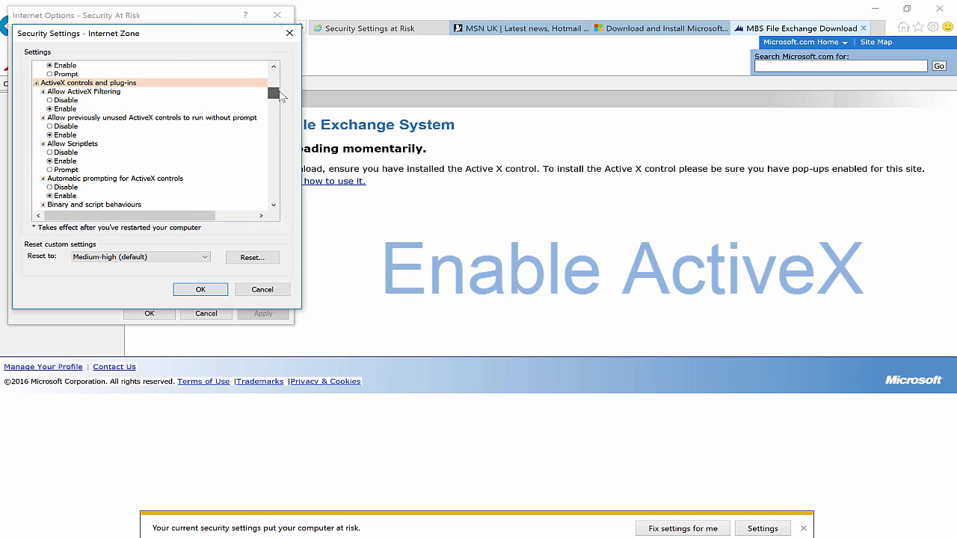
drag(281, 95, 285, 108)
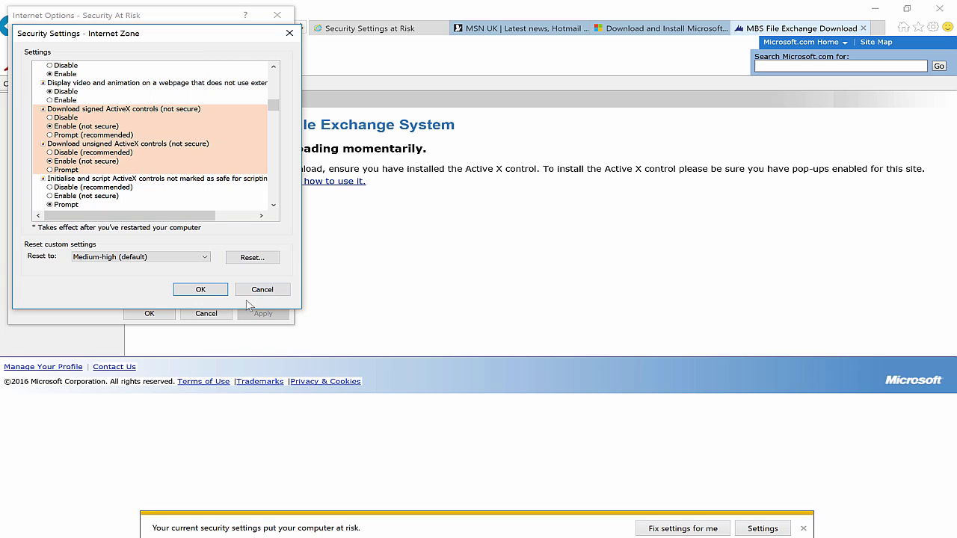
click(201, 290)
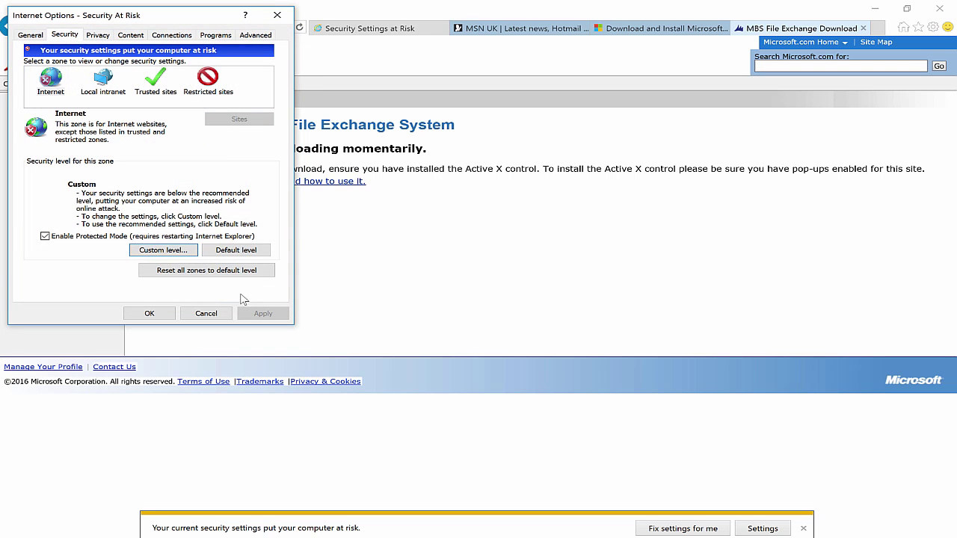
click(216, 314)
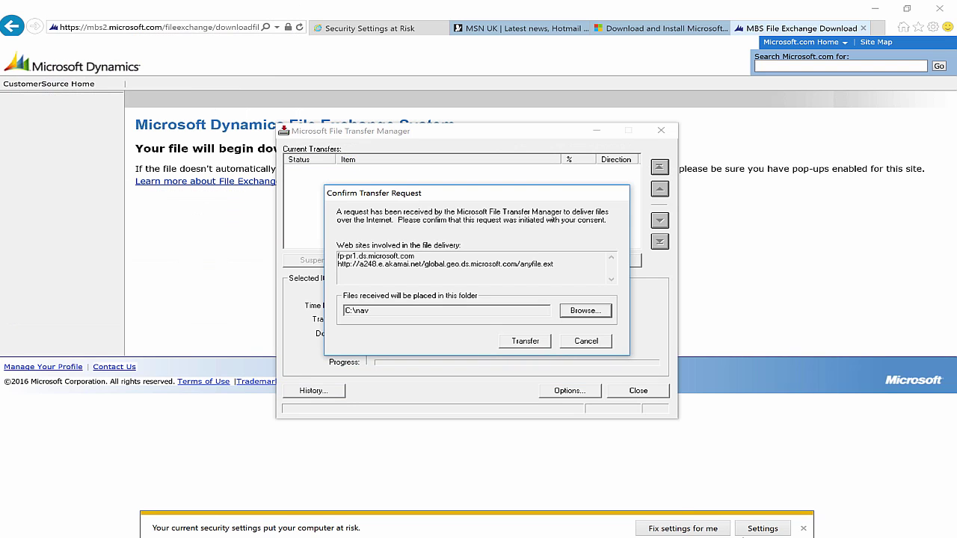
Step: Set the download destination to Dropbox > fiverr > sure step video and start the transfer
click(577, 313)
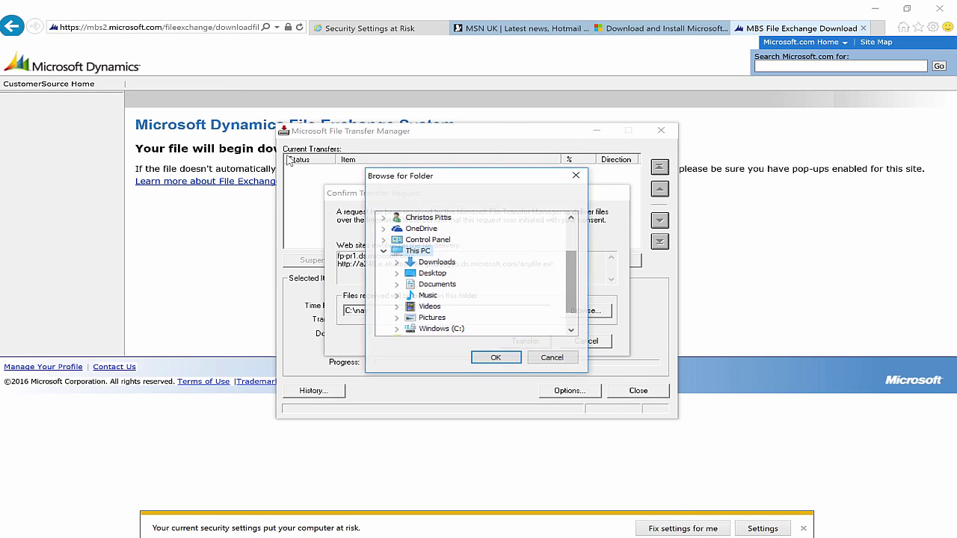
drag(569, 298, 569, 252)
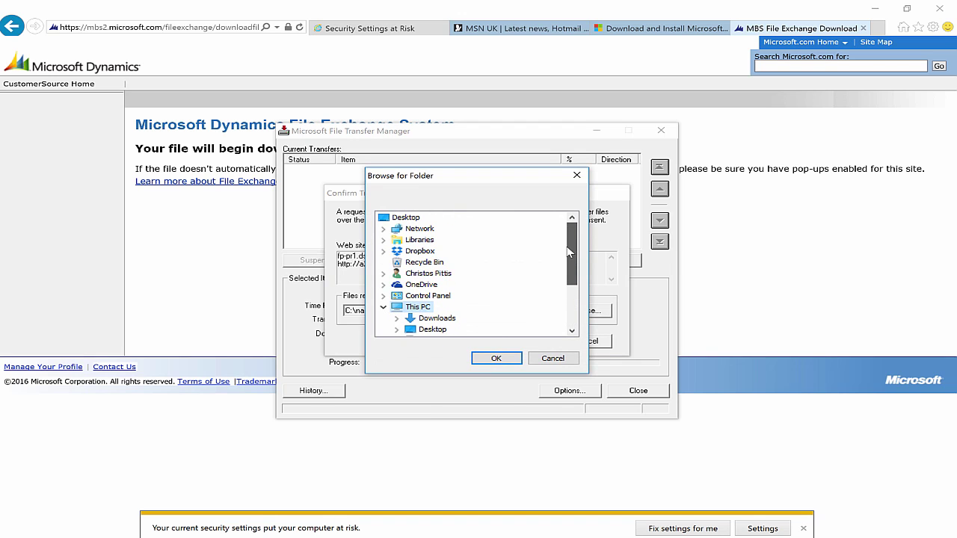
click(384, 251)
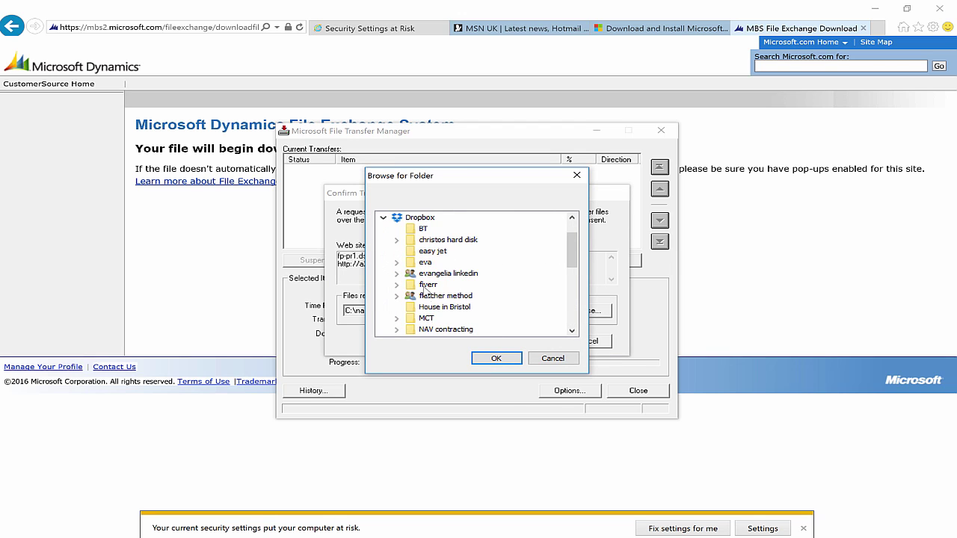
click(397, 285)
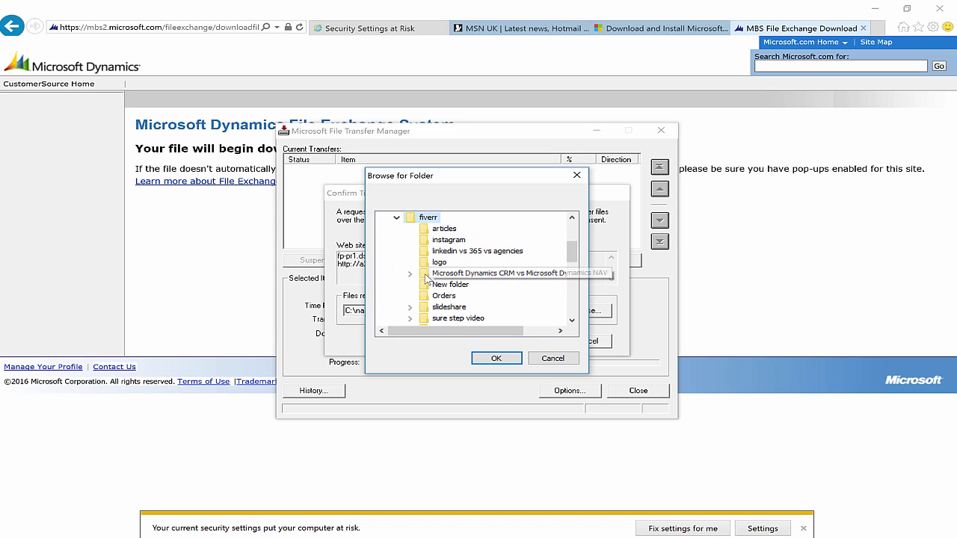
click(572, 320)
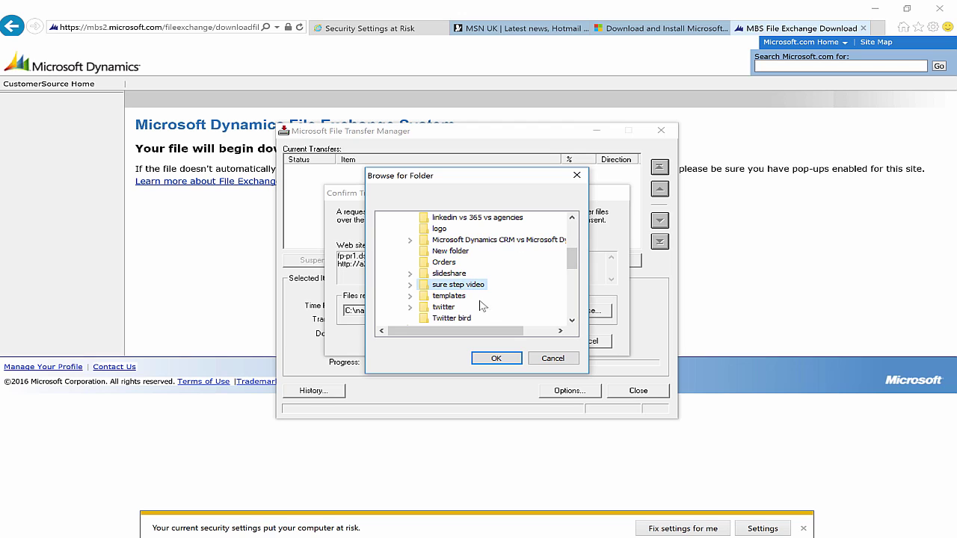
click(496, 359)
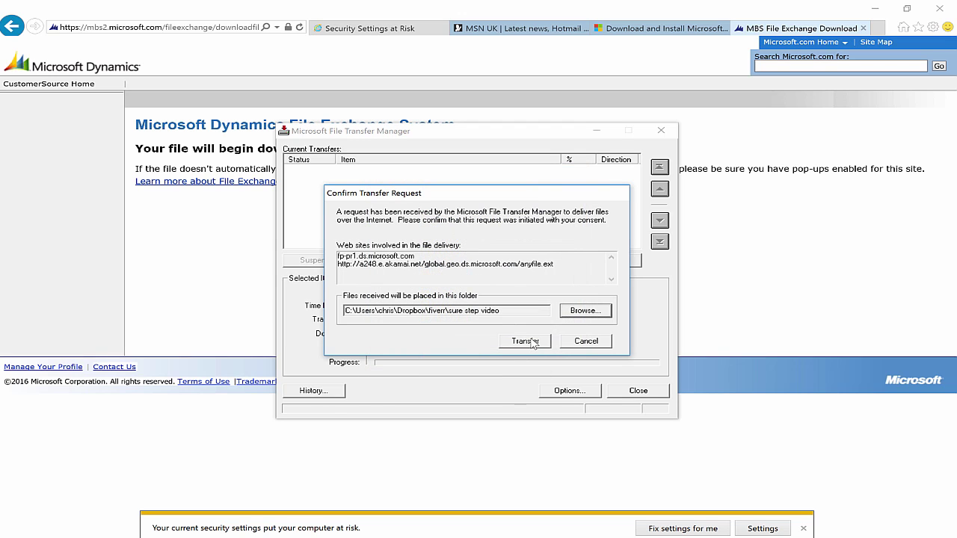
click(527, 341)
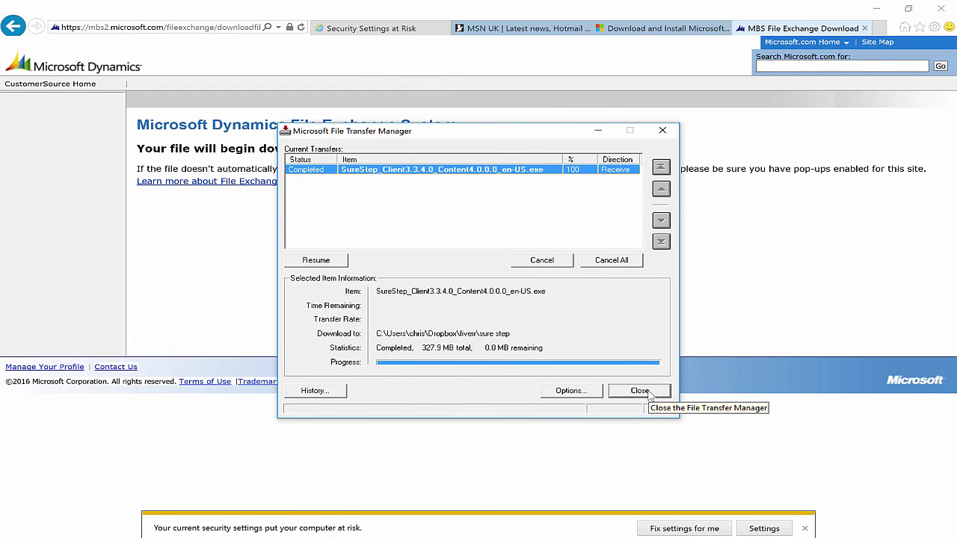
Step: Close File Transfer Manager after the 327.9 MB Sure Step client download completes
click(640, 391)
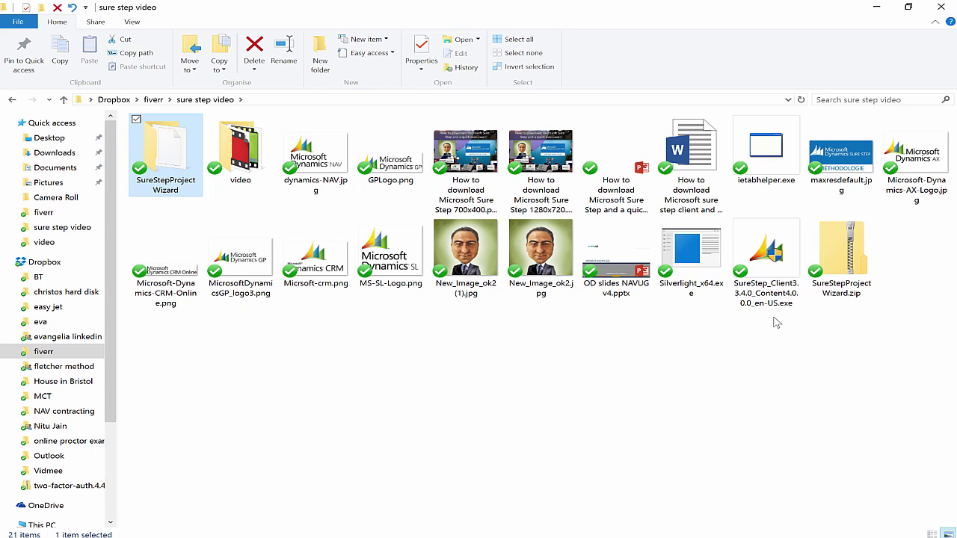
Step: Run SureStep_Client3.3.4.0_Content4.0.0.0_en-US.exe from the sure step video folder
click(771, 268)
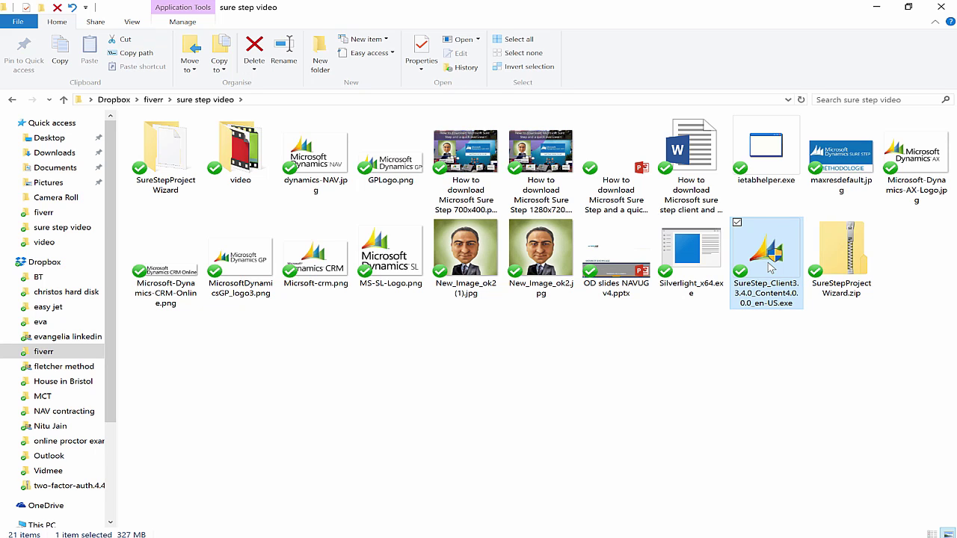
double_click(770, 267)
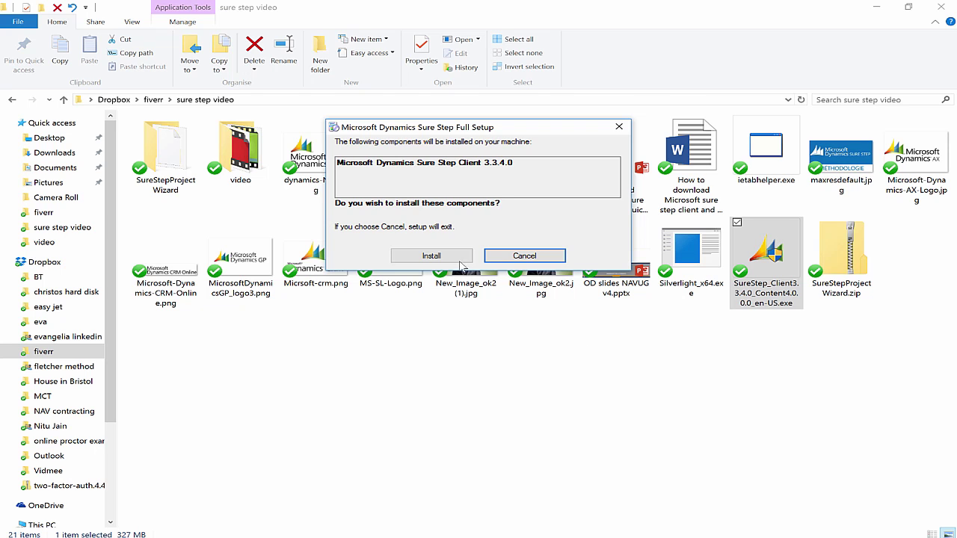
Step: Install Sure Step Client 3.3.4.0 and the English language pack, accepting the licence terms and default folder
click(456, 259)
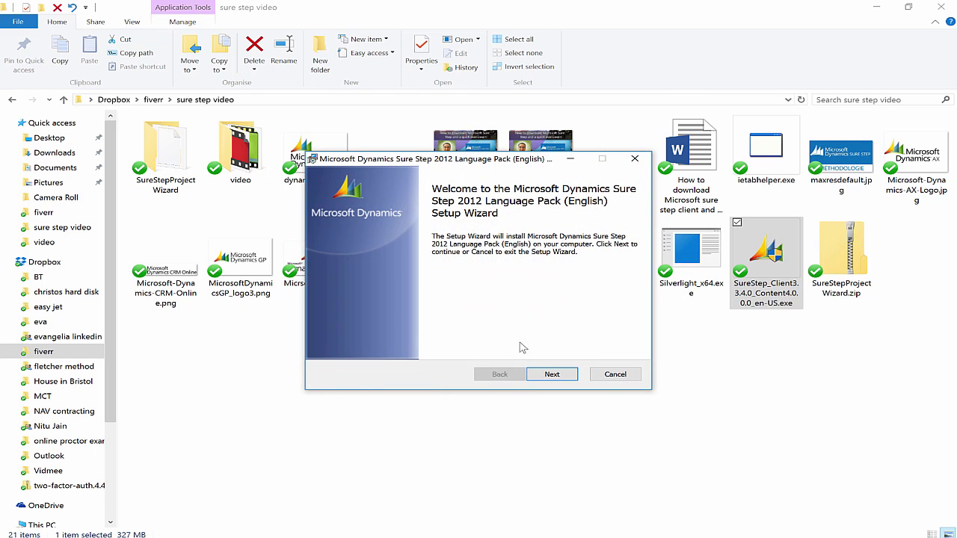
click(559, 376)
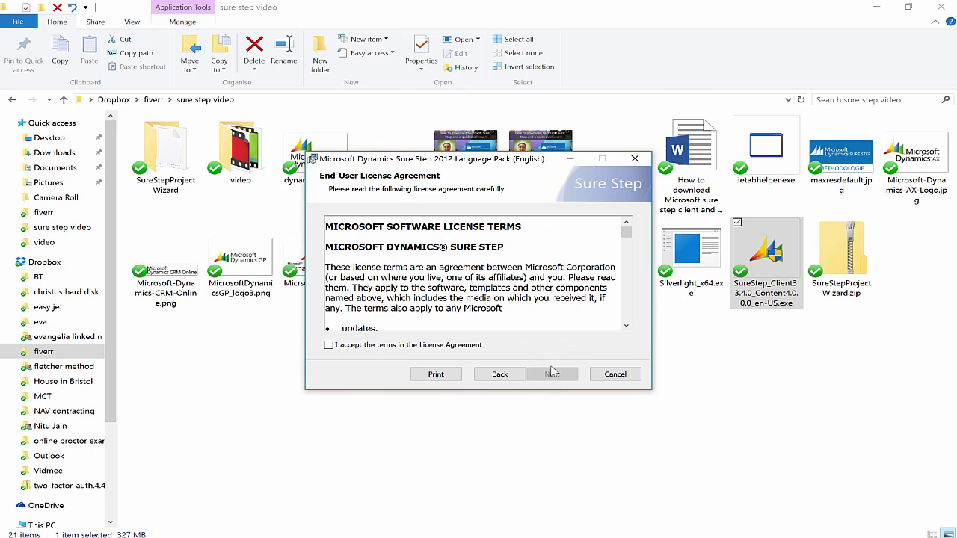
click(474, 347)
click(557, 376)
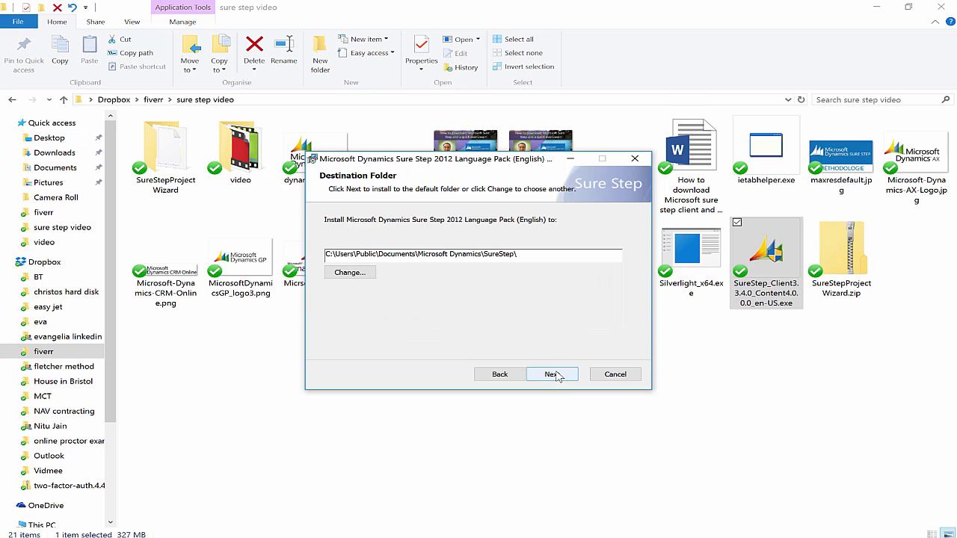
click(557, 375)
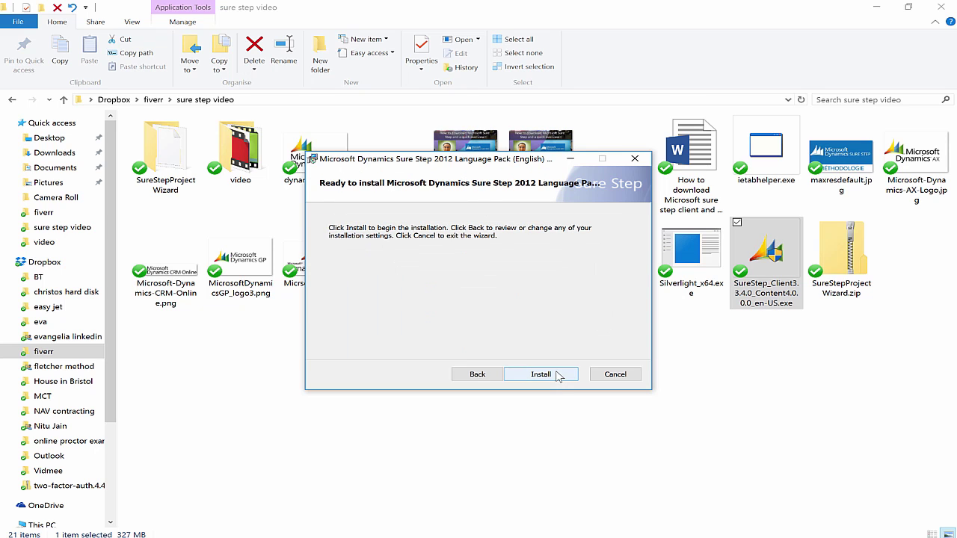
click(557, 375)
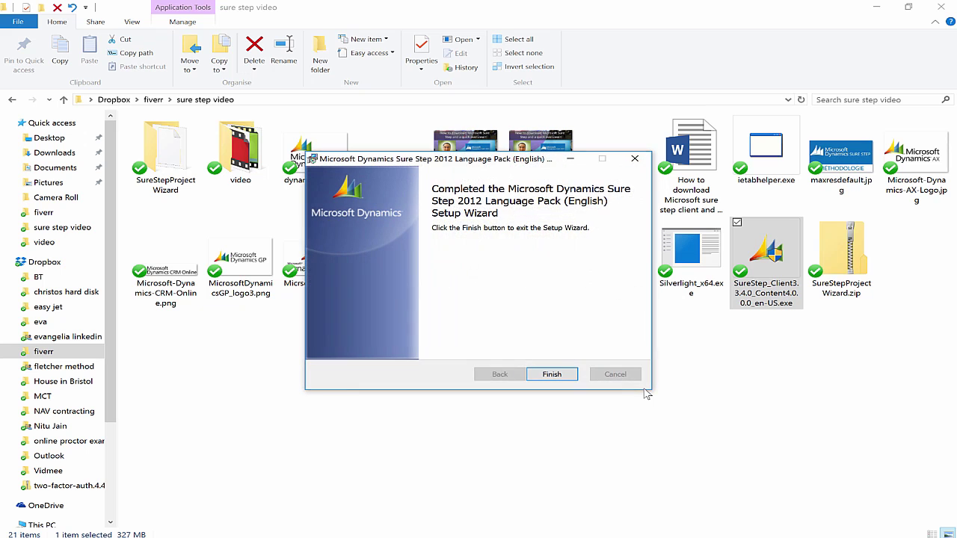
click(553, 376)
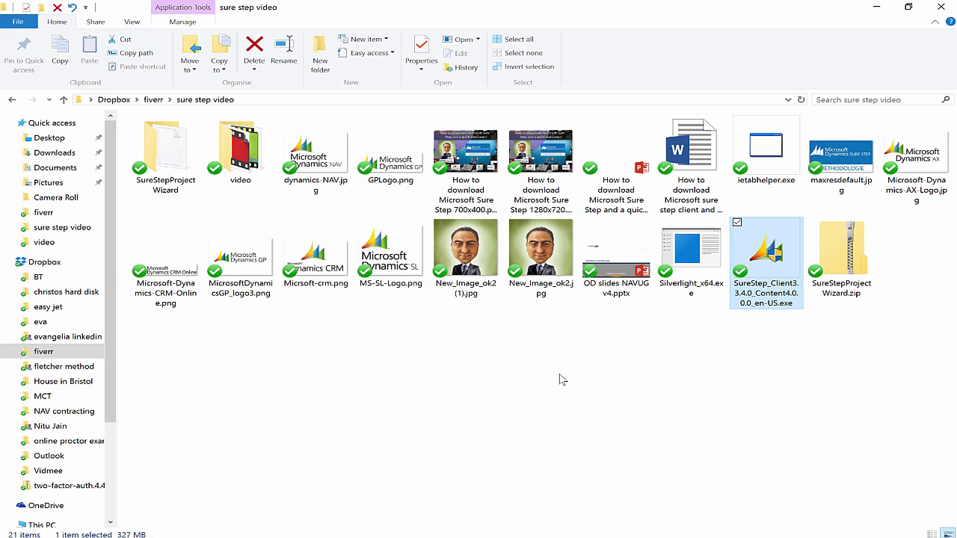
Step: From the Start menu's Microsoft Dynamics Sure Step folder, pin the Sure Step app to the taskbar and start it
key(super)
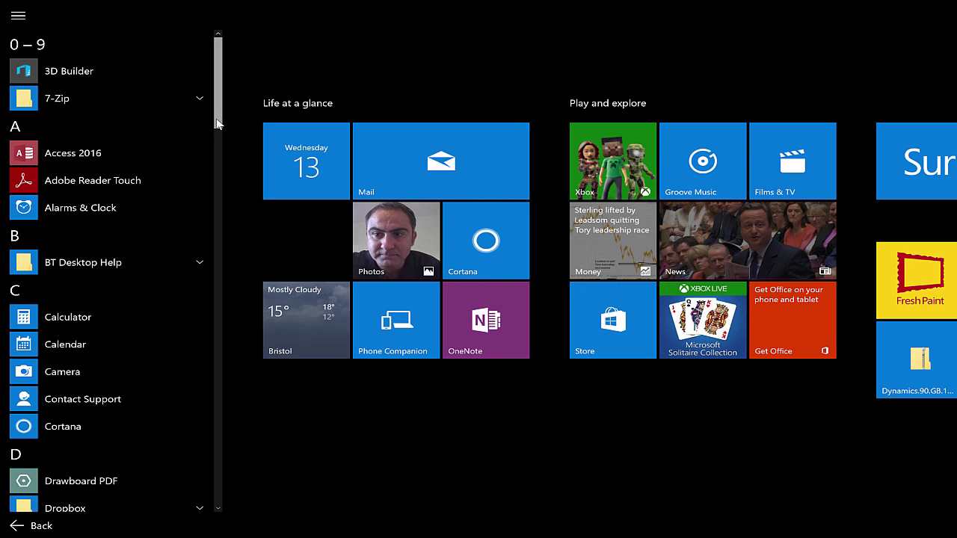
drag(216, 124, 242, 264)
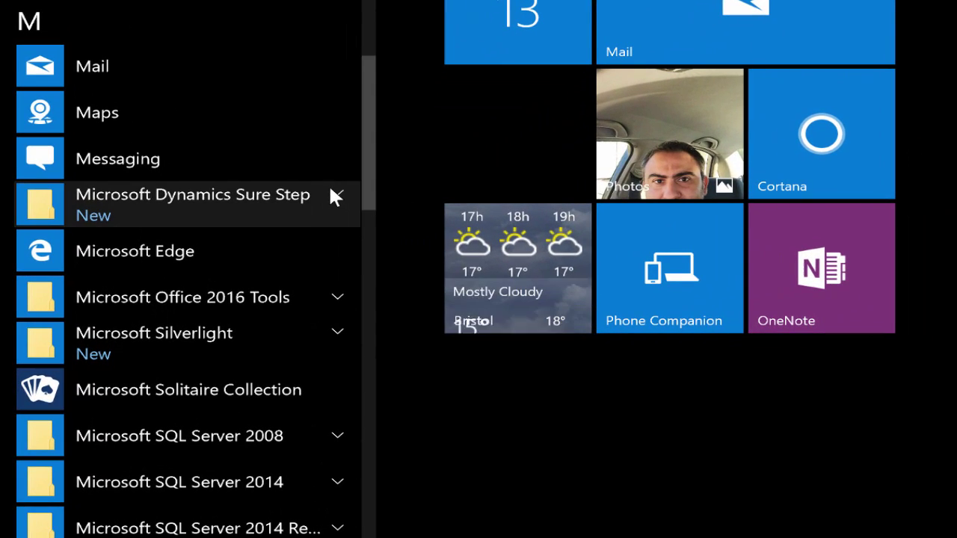
click(290, 222)
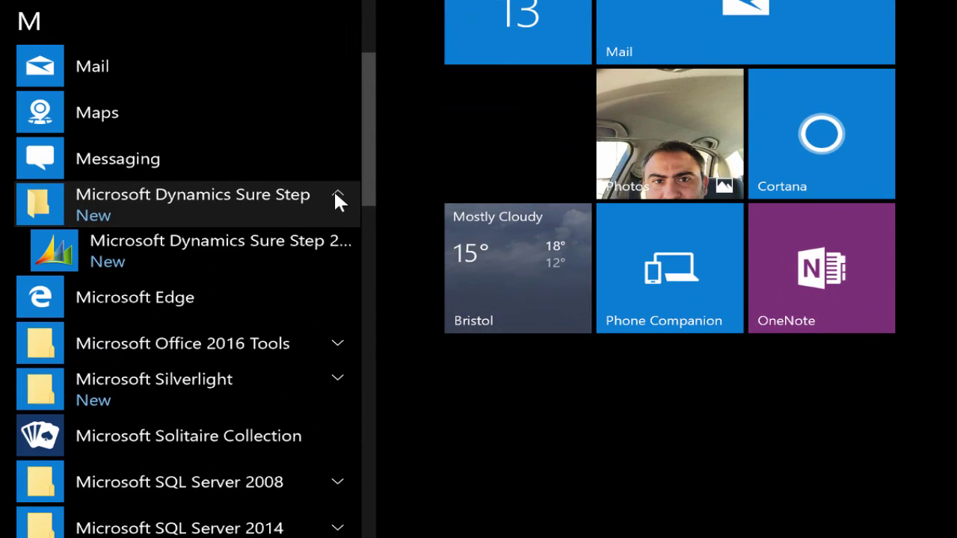
right_click(246, 252)
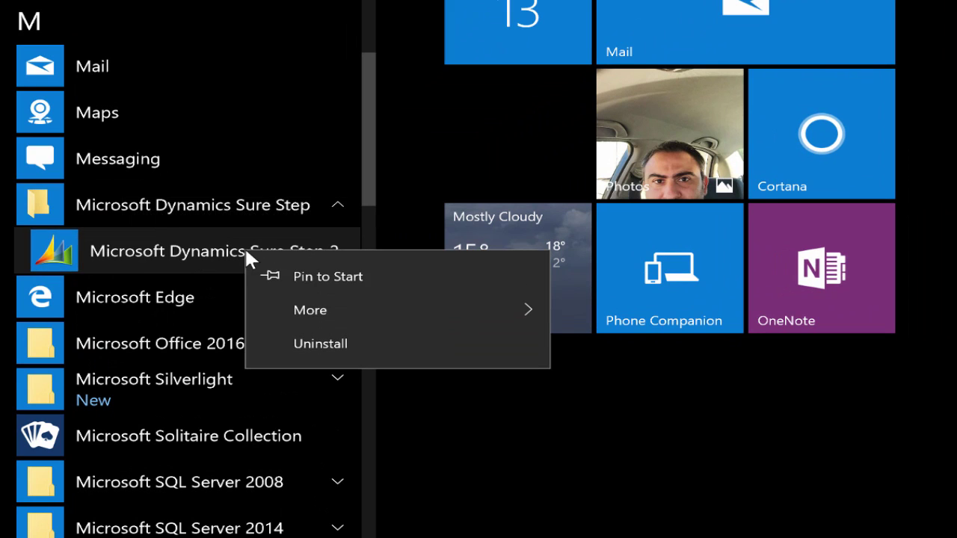
mouse_move(358, 308)
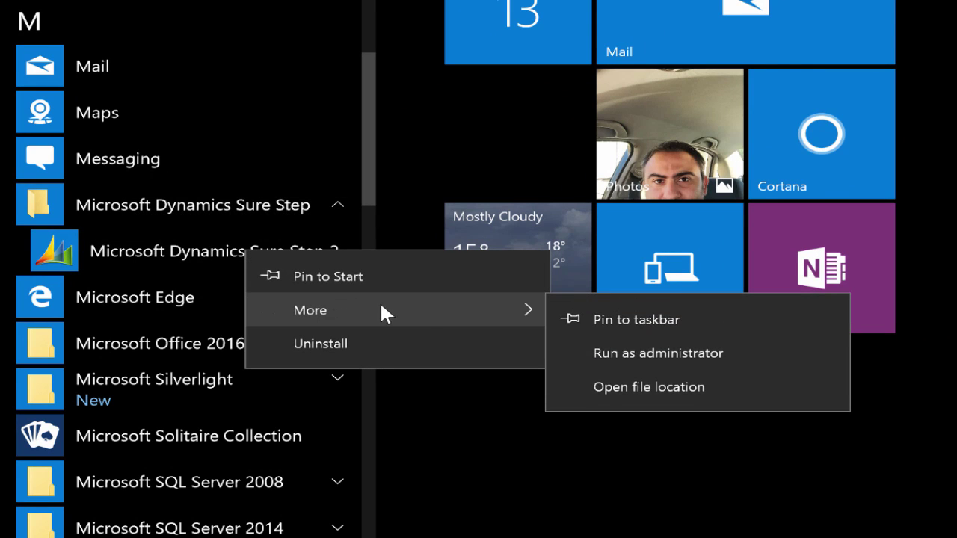
click(617, 323)
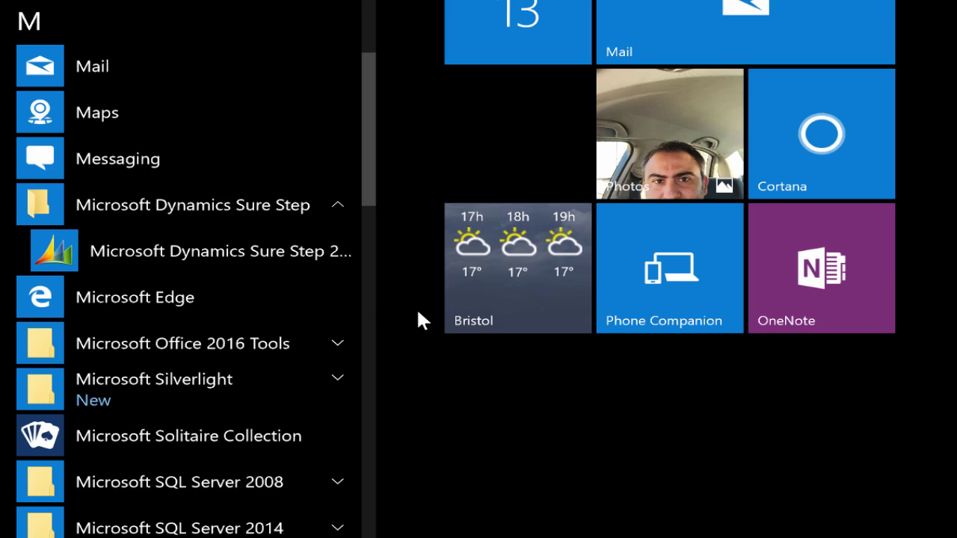
click(272, 252)
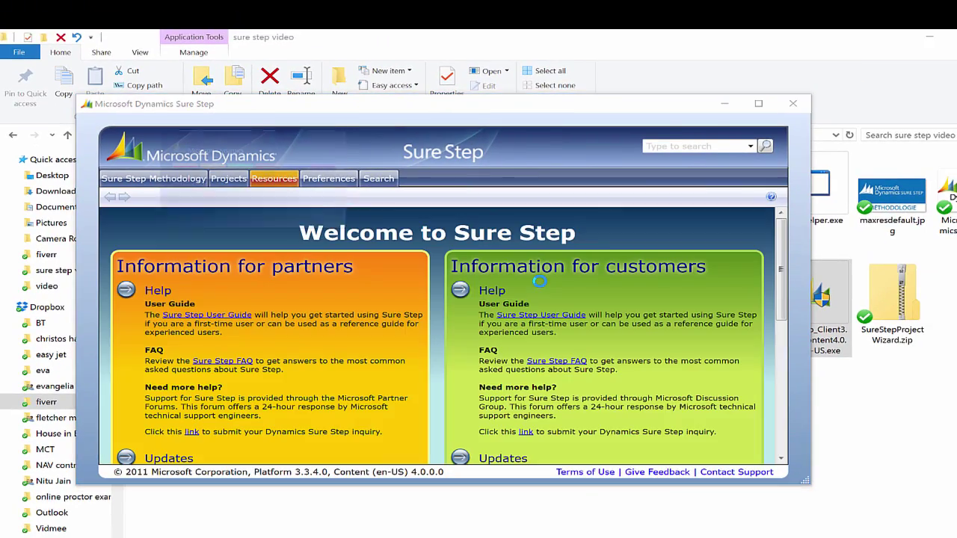
Step: Maximize the Sure Step window to fill the screen
click(758, 103)
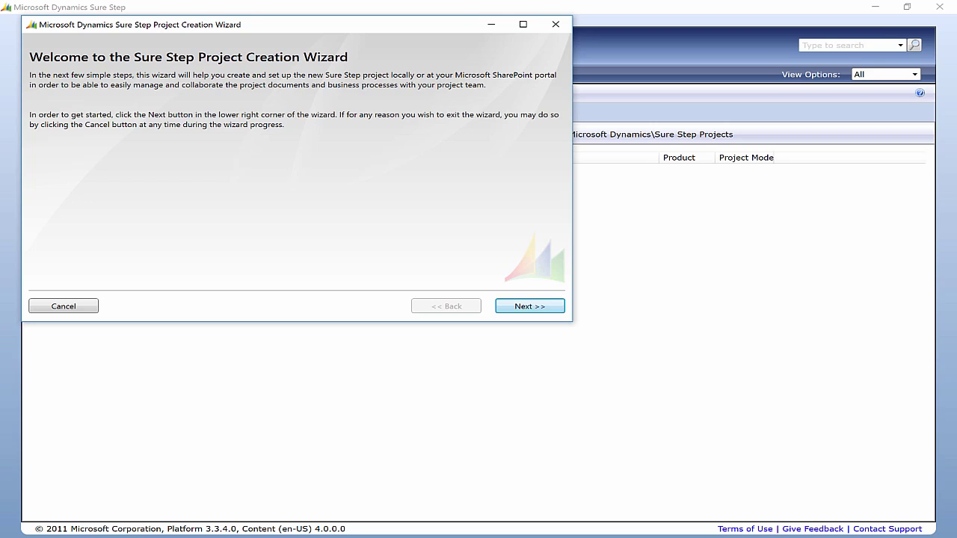
Step: Move past the wizard's welcome page and set the project's Solution to General
key(Return)
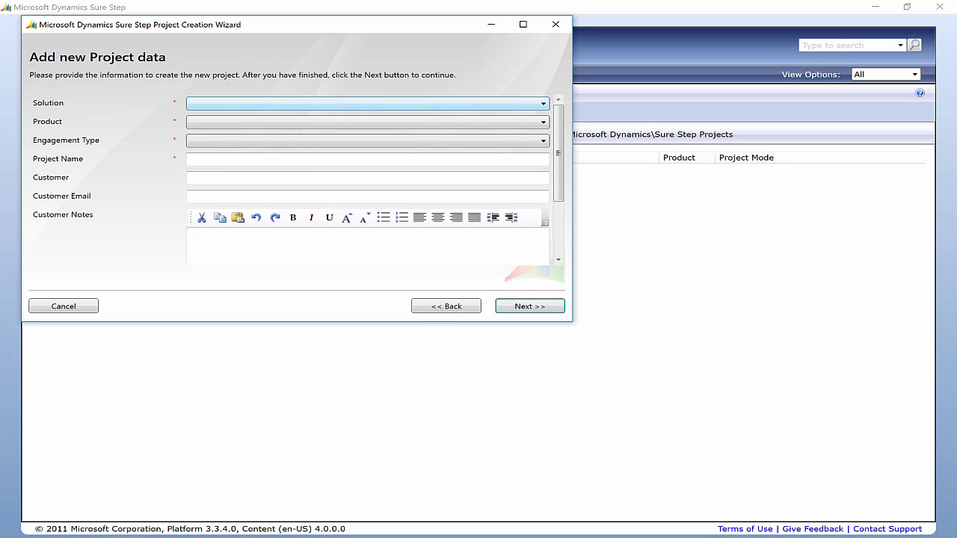
key(alt+Down)
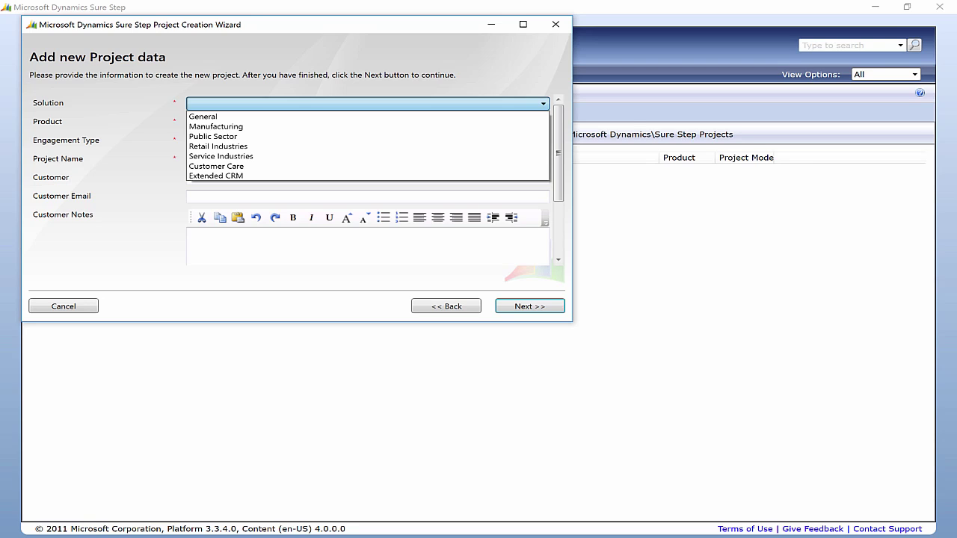
click(213, 136)
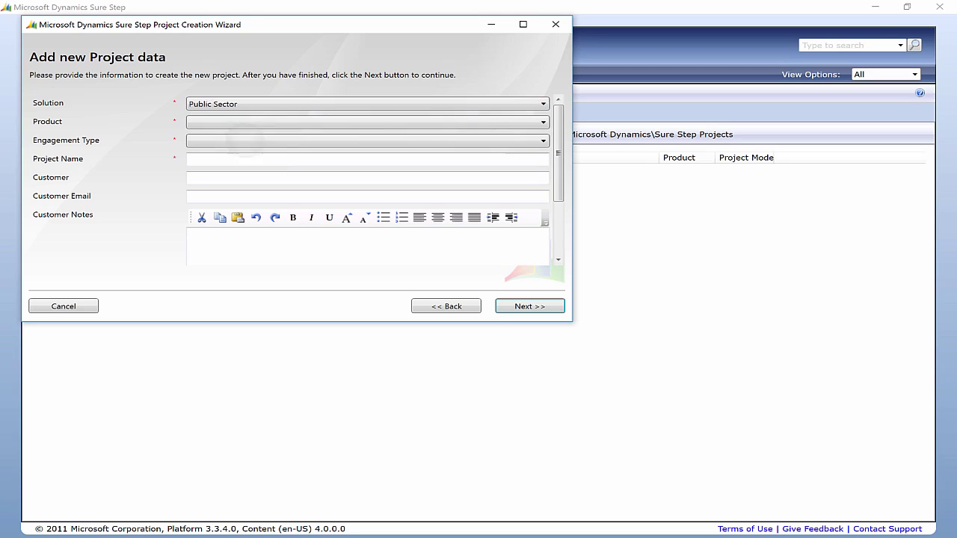
key(alt+Down)
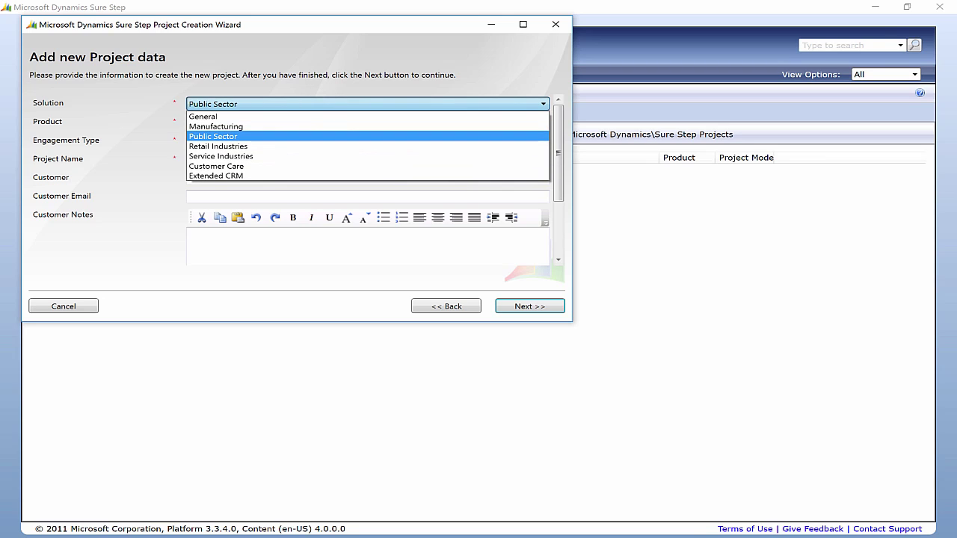
key(Down)
key(Tab)
key(alt+Down)
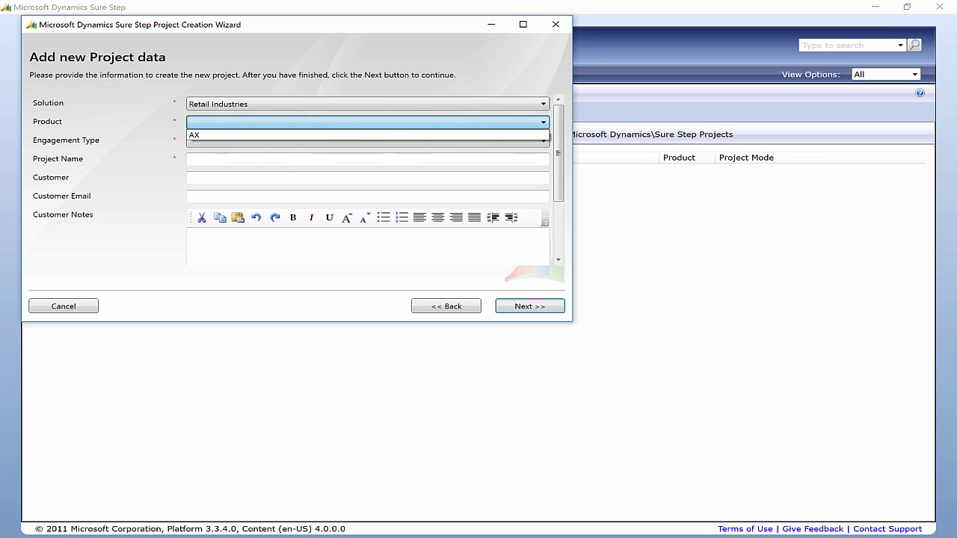
key(Down)
key(Return)
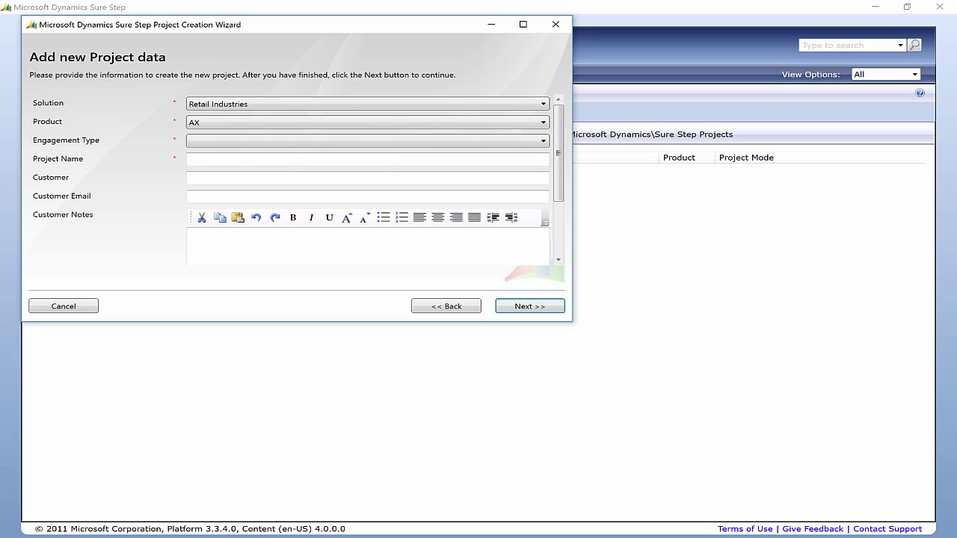
key(shift+Tab)
key(alt+Down)
key(Home)
key(Return)
Step: Set the Product to NAV and the Engagement Type to Implementation
key(Tab)
key(alt+Down)
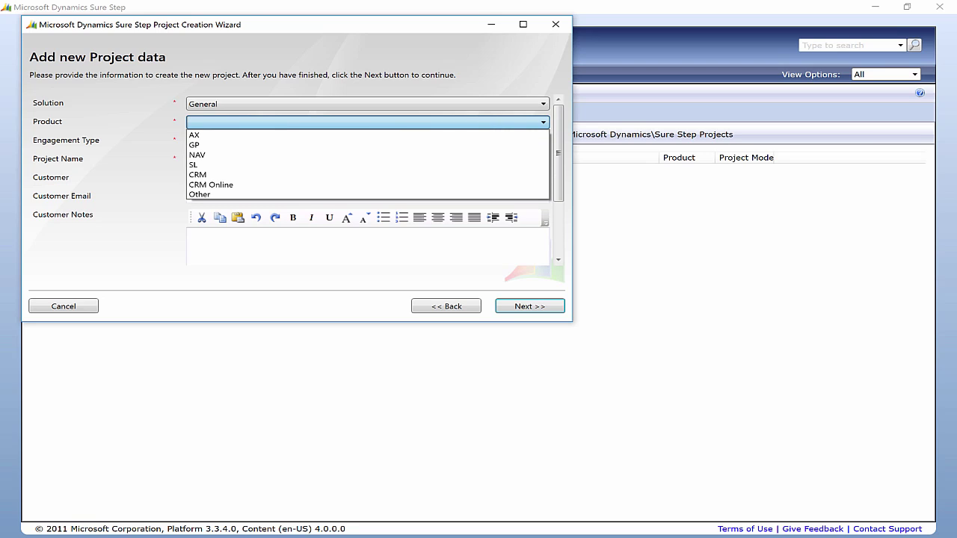
key(Down)
key(Down)
key(Down)
key(Return)
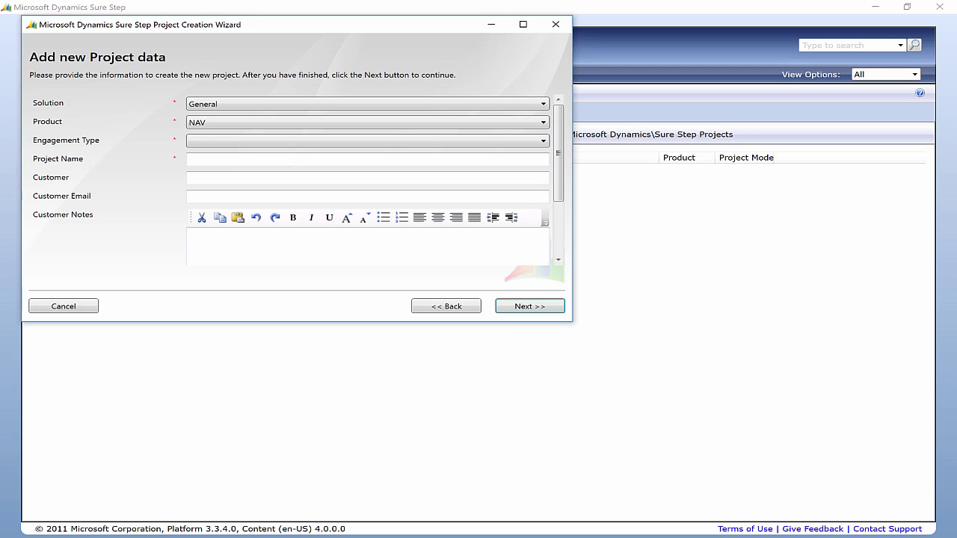
key(Tab)
key(alt+Down)
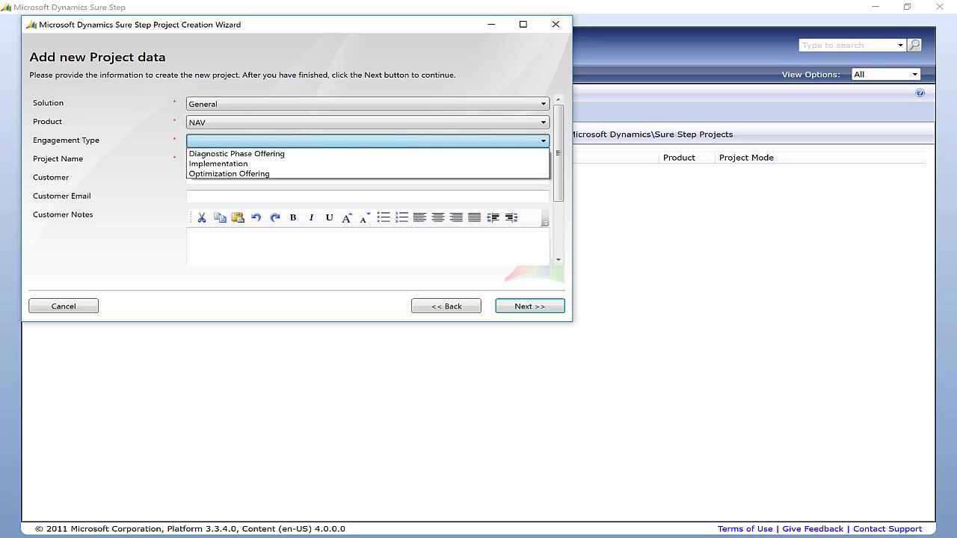
key(Down)
key(Down)
key(Return)
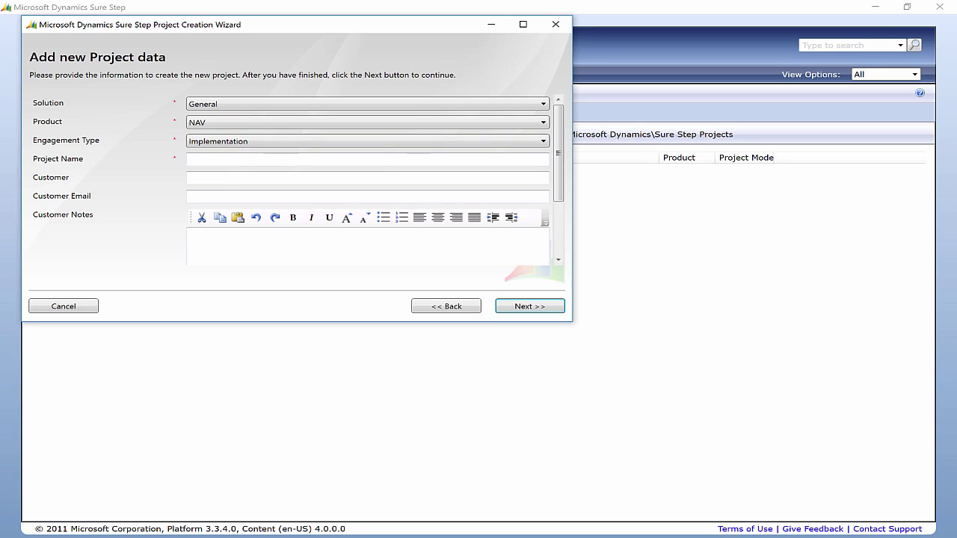
click(367, 159)
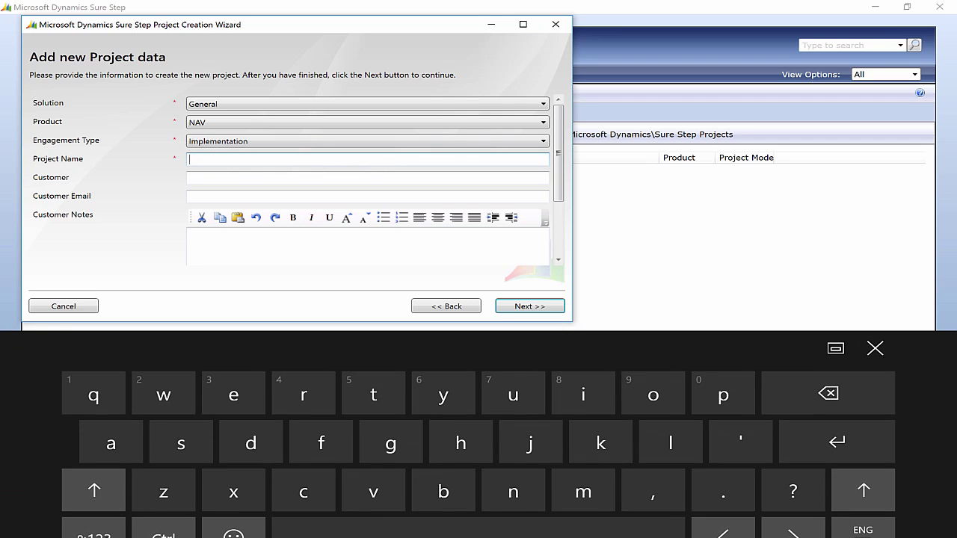
Step: Name the project 'test project', enter the customer's name, and continue to the Project type page
text(test )
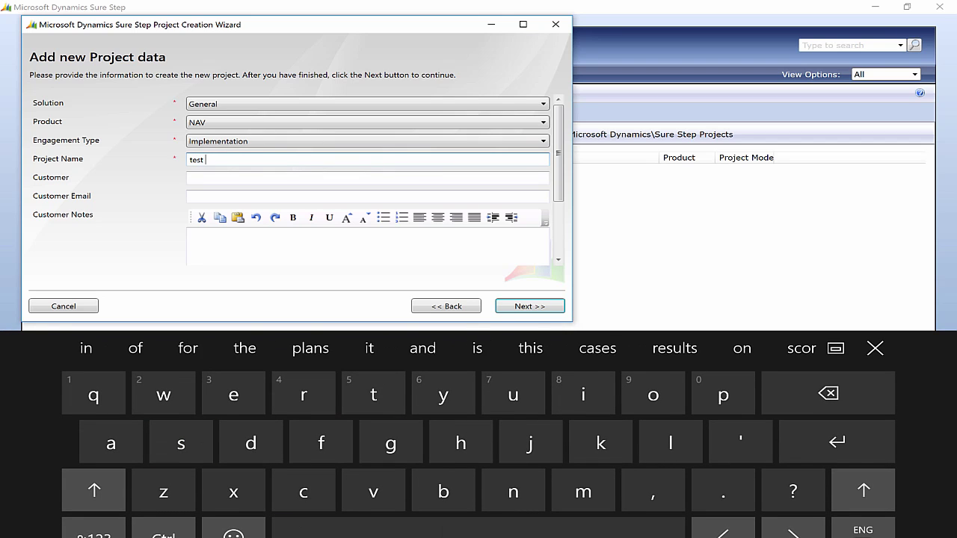
text(project)
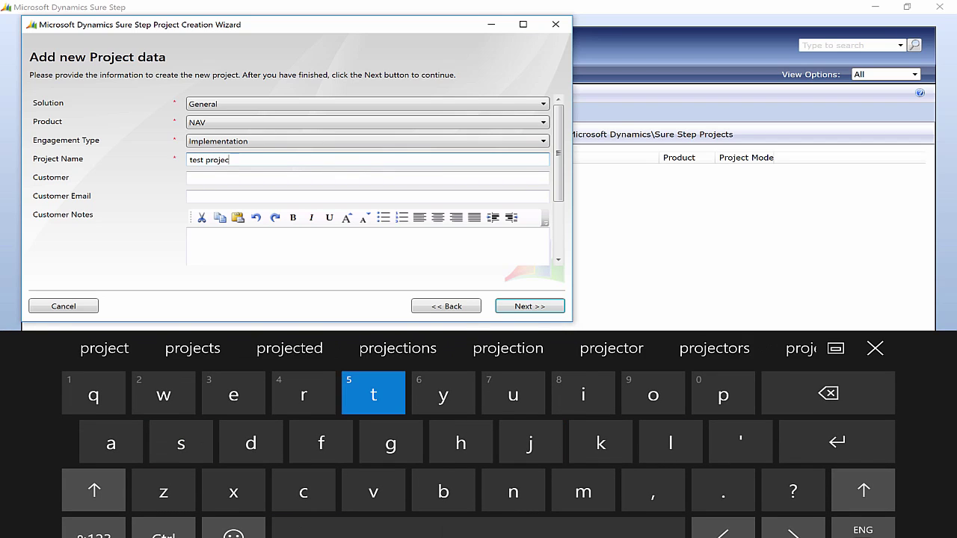
click(366, 178)
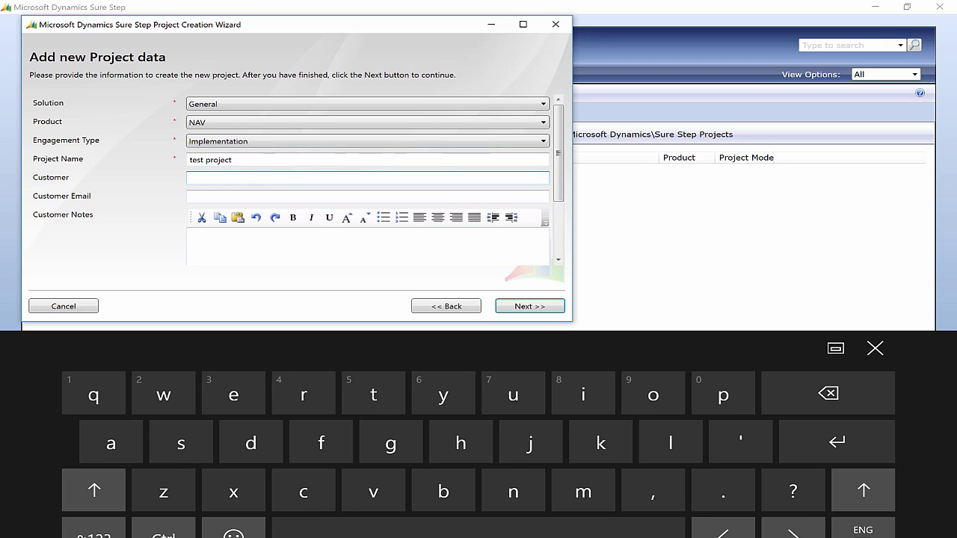
text(Chris)
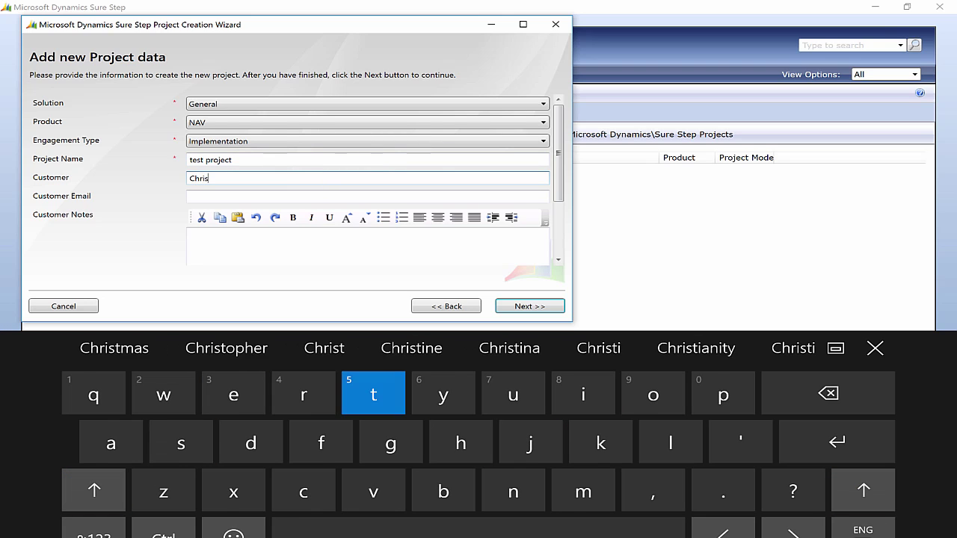
text(to)
key(BackSpace)
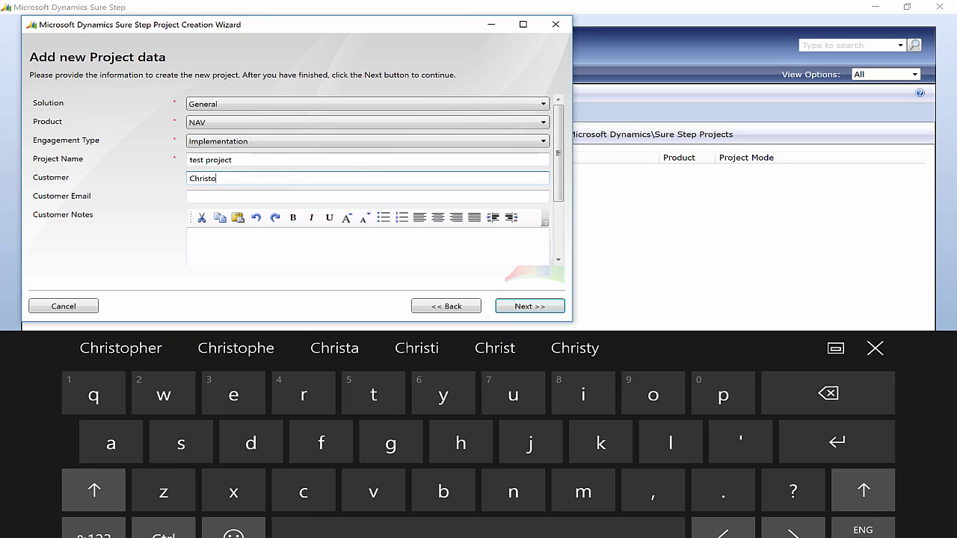
text(s)
click(366, 196)
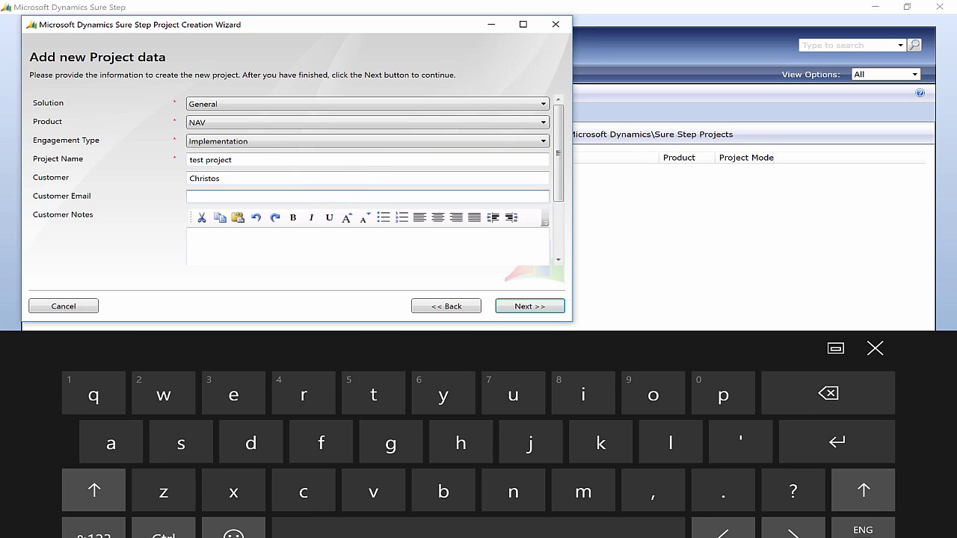
click(366, 243)
click(529, 306)
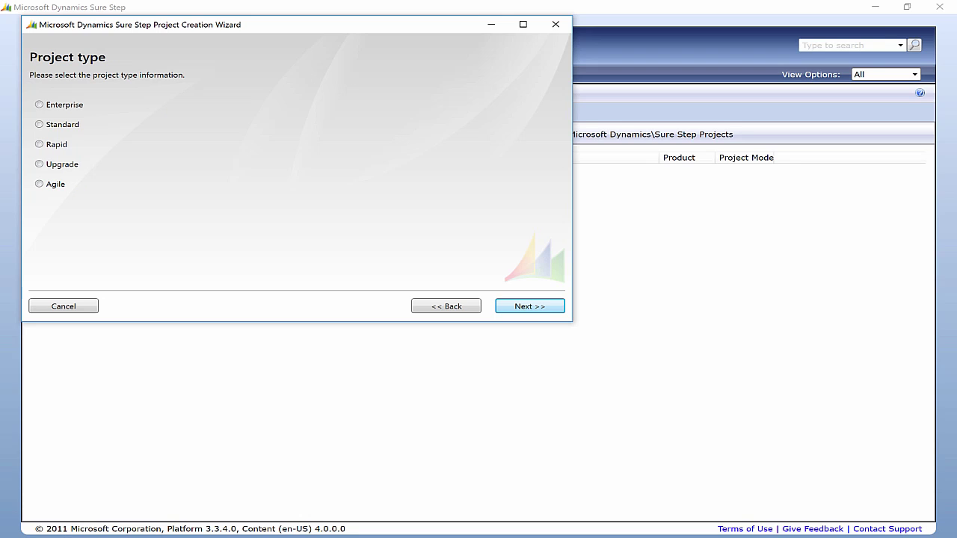
Step: Make 'test project' a Rapid project in Local mode and confirm its creation
click(39, 145)
key(Return)
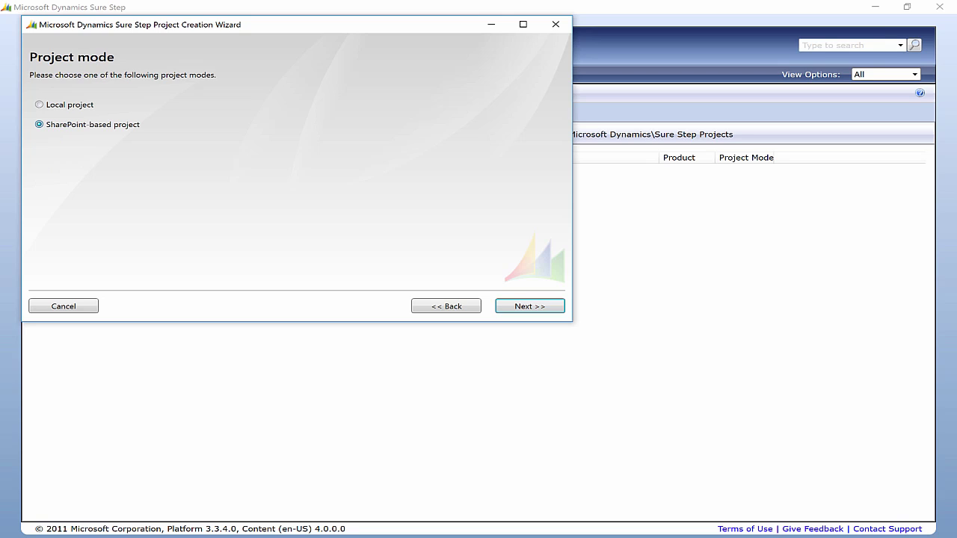
click(39, 105)
click(39, 124)
click(39, 105)
key(Return)
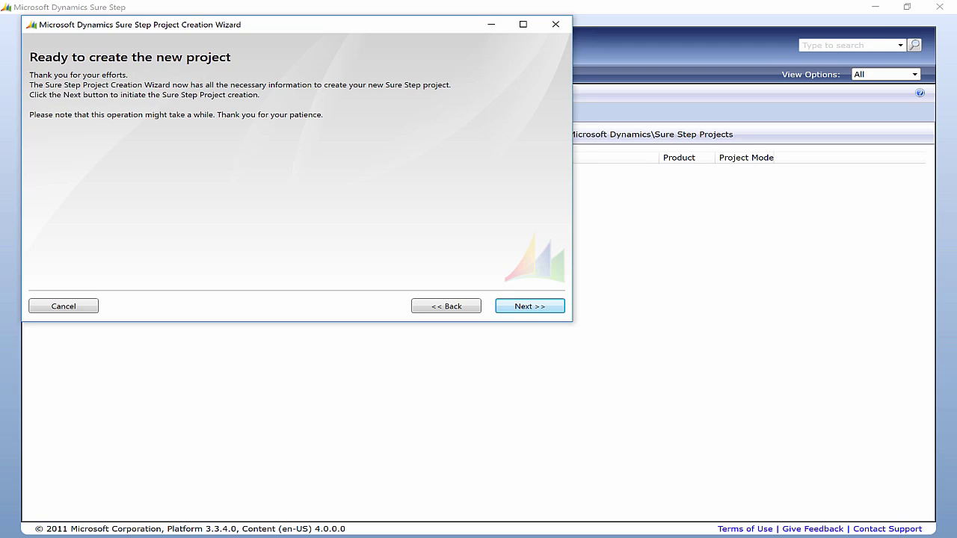
key(Return)
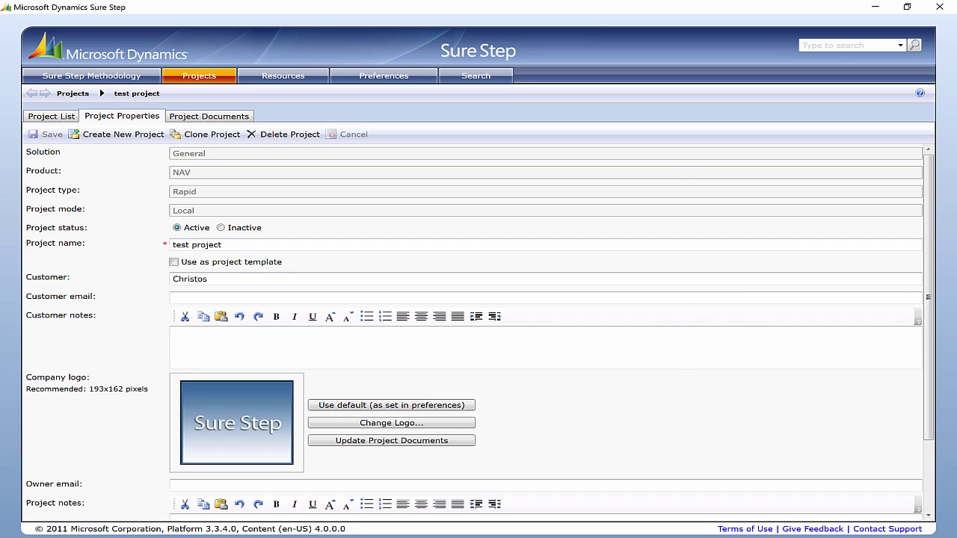
Step: Open 'test project' from the Project List and show its Project Documents by phase
click(51, 116)
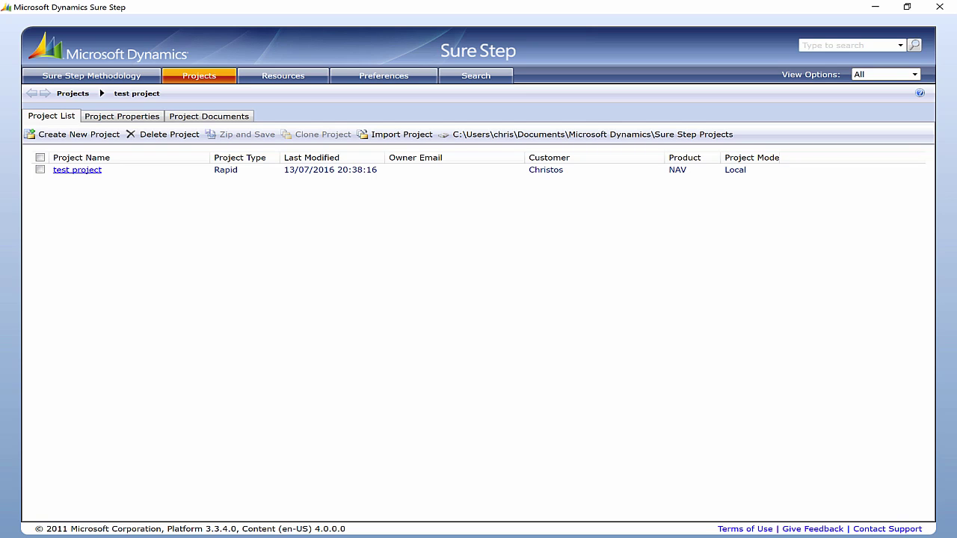
click(77, 169)
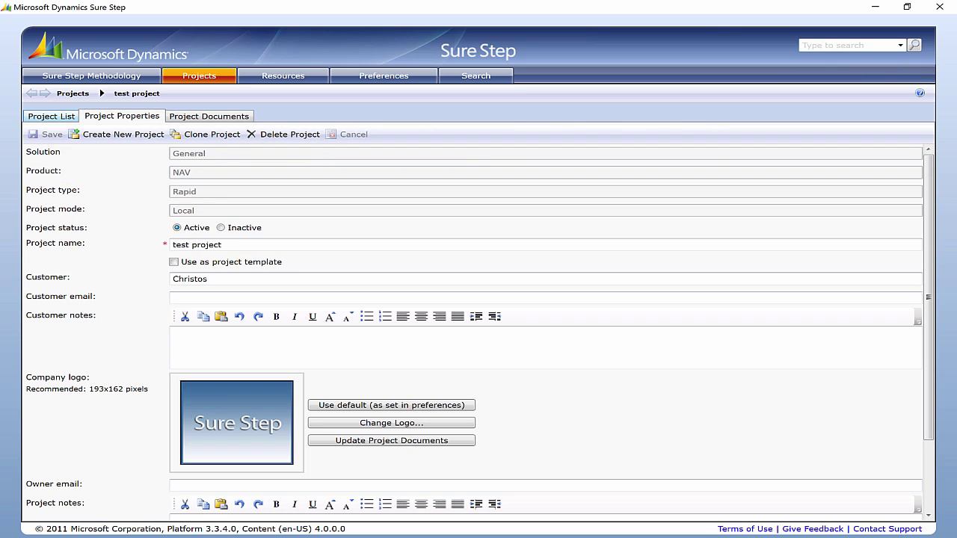
click(209, 116)
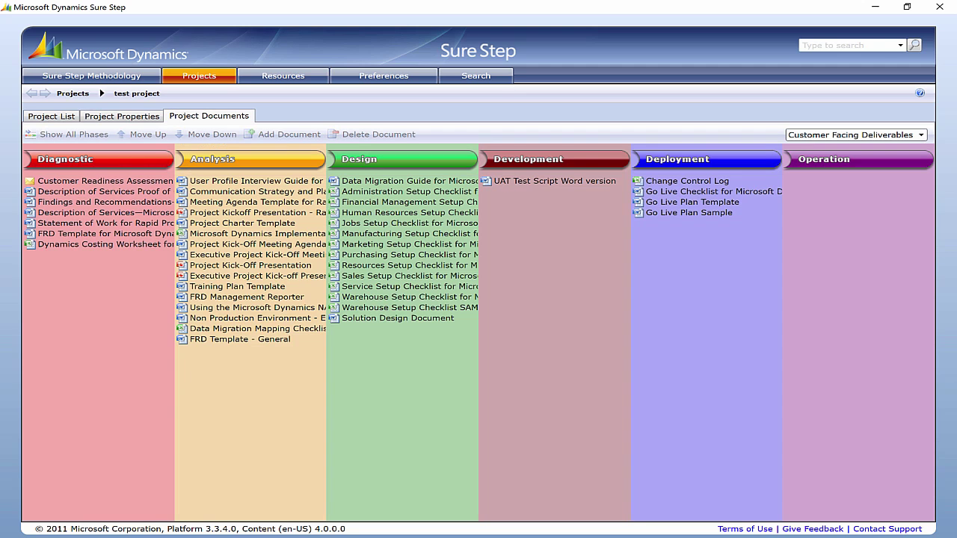